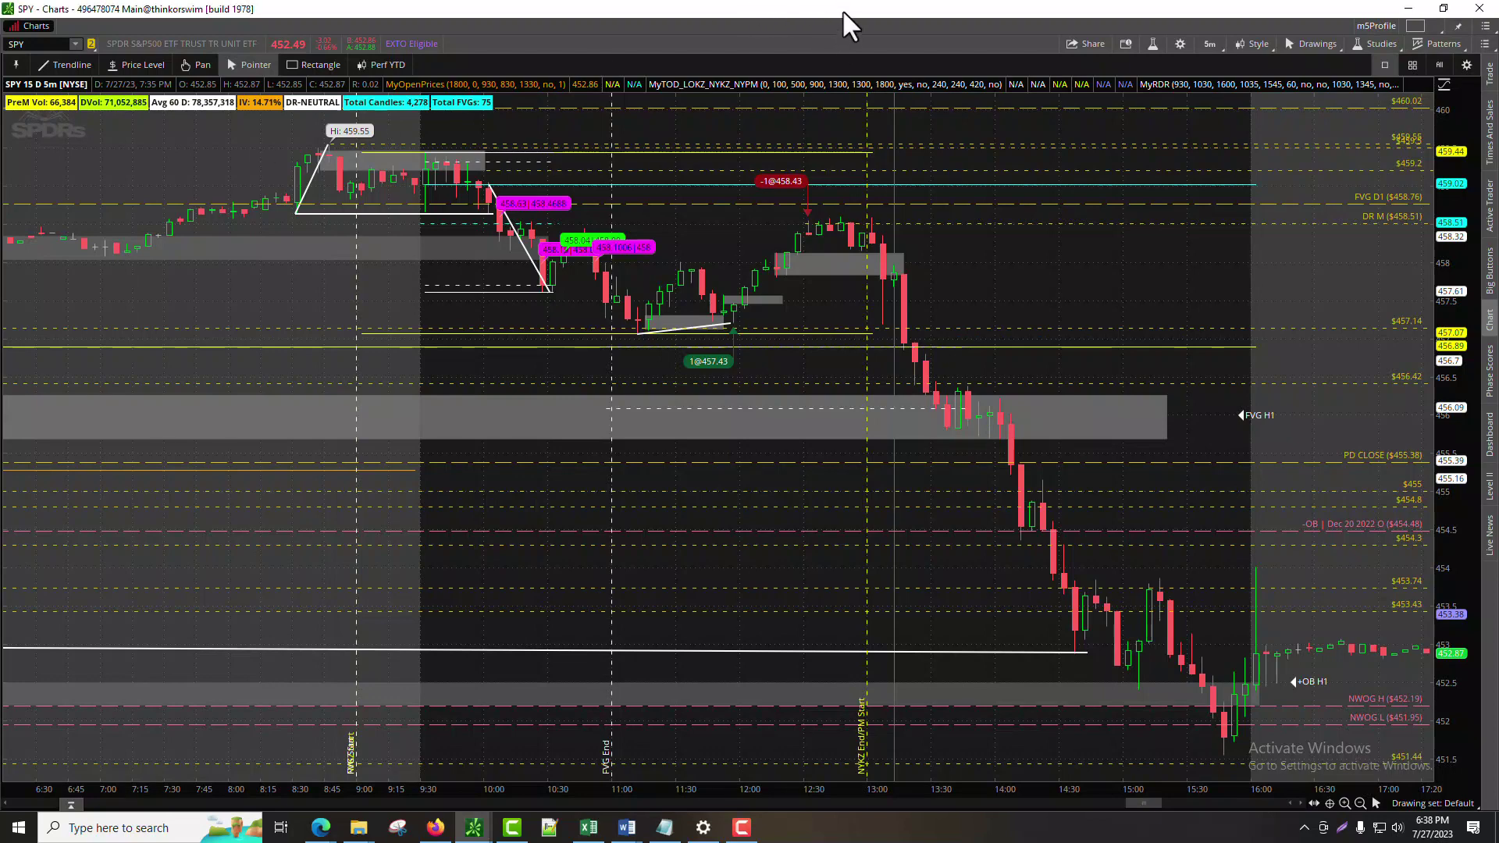
Step: Show the tweet about ICT Concept's Secret Strategy, and bring the SPY 5-minute chart back in full size
key(alt+Tab)
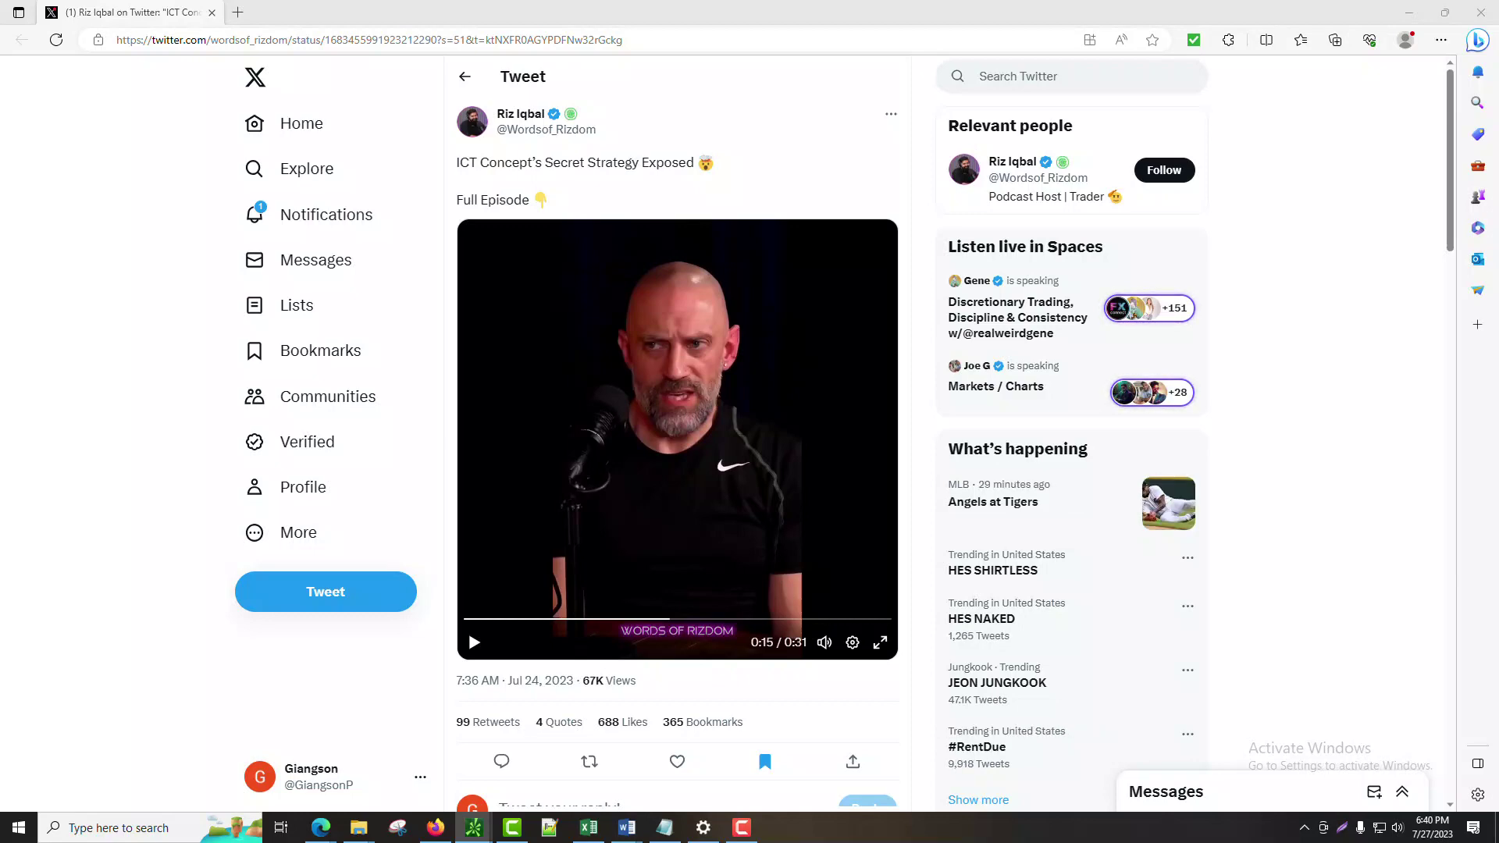
key(alt+Tab)
drag(526, 201, 705, 177)
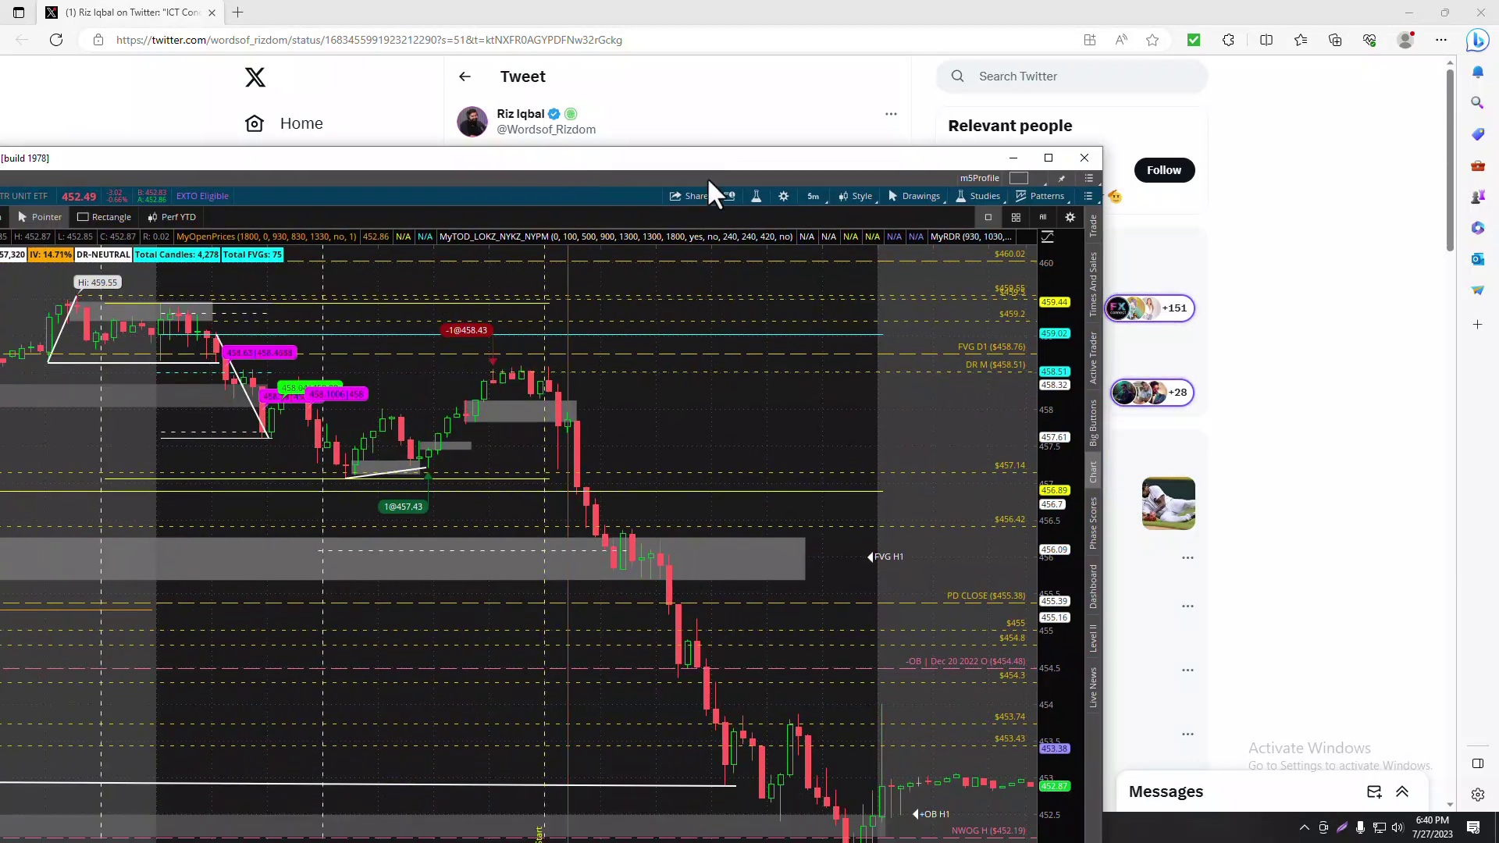
click(1046, 157)
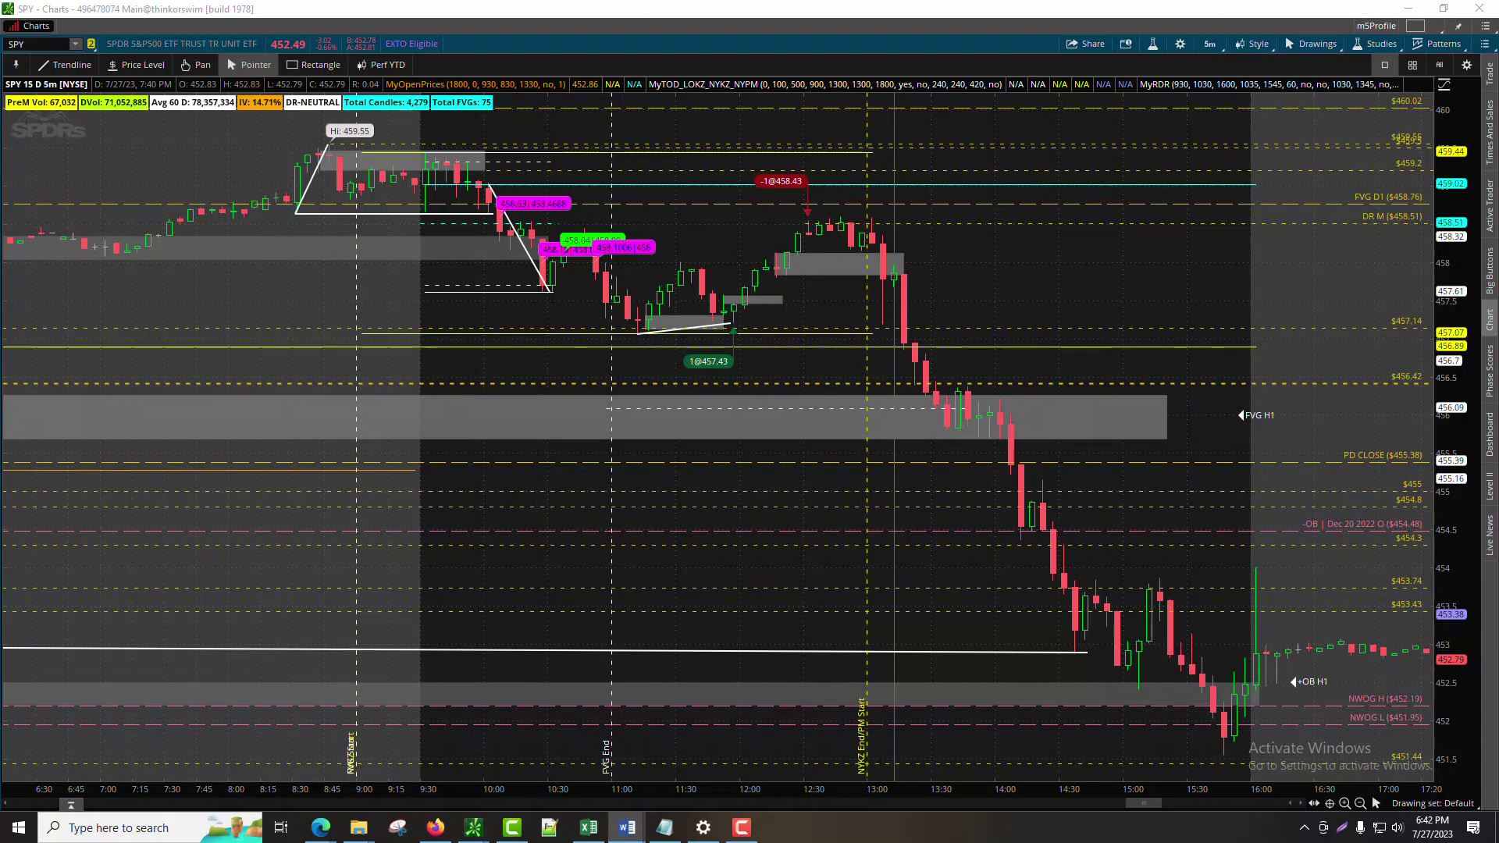
Step: View the Trade Journal 20230727 Thu document in Word in full size, and return to the SPY 5-minute chart
key(alt+Tab)
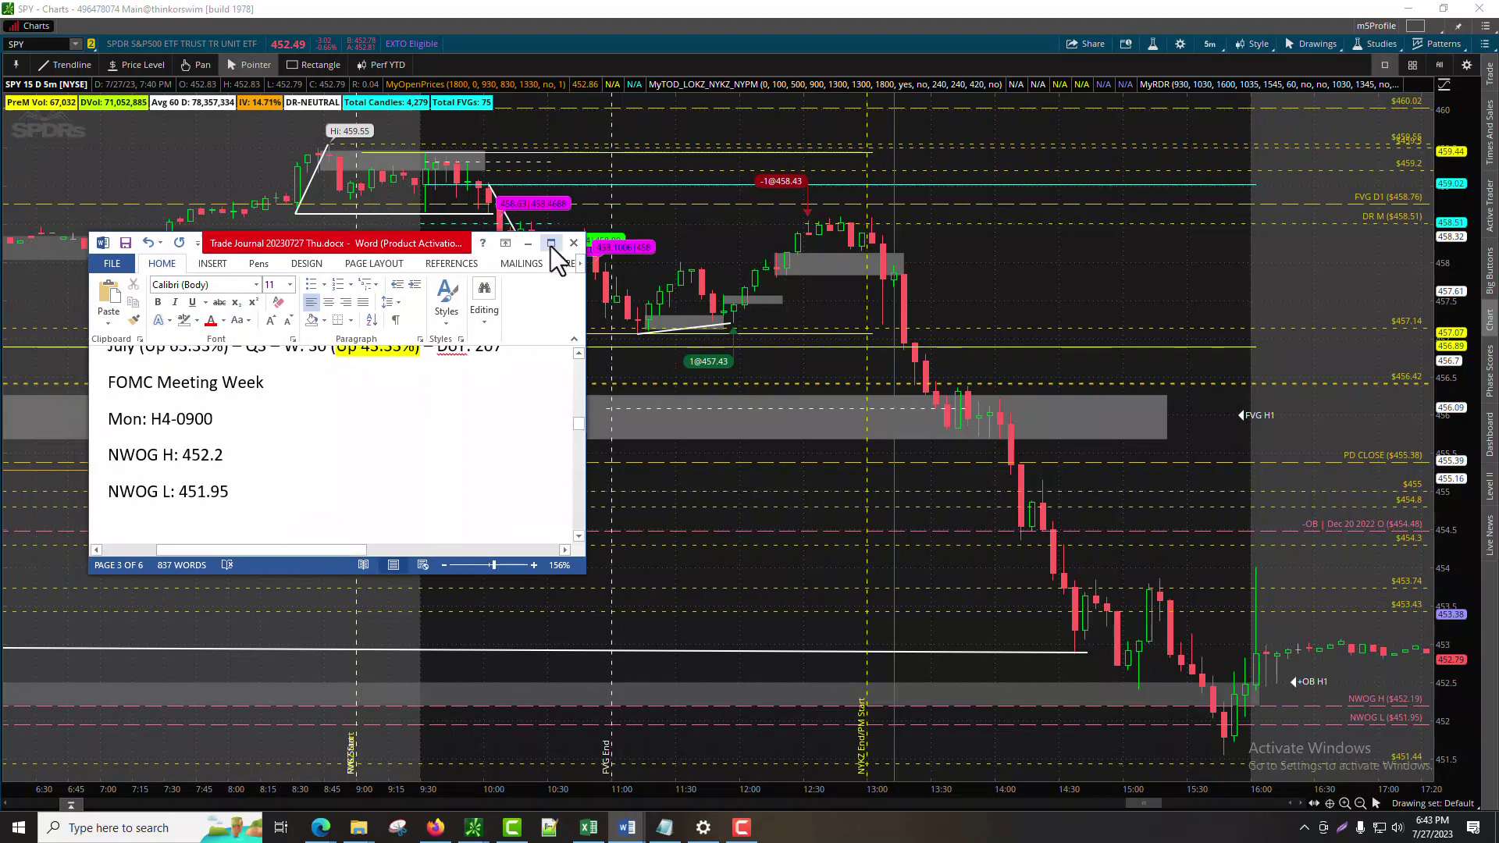
click(551, 244)
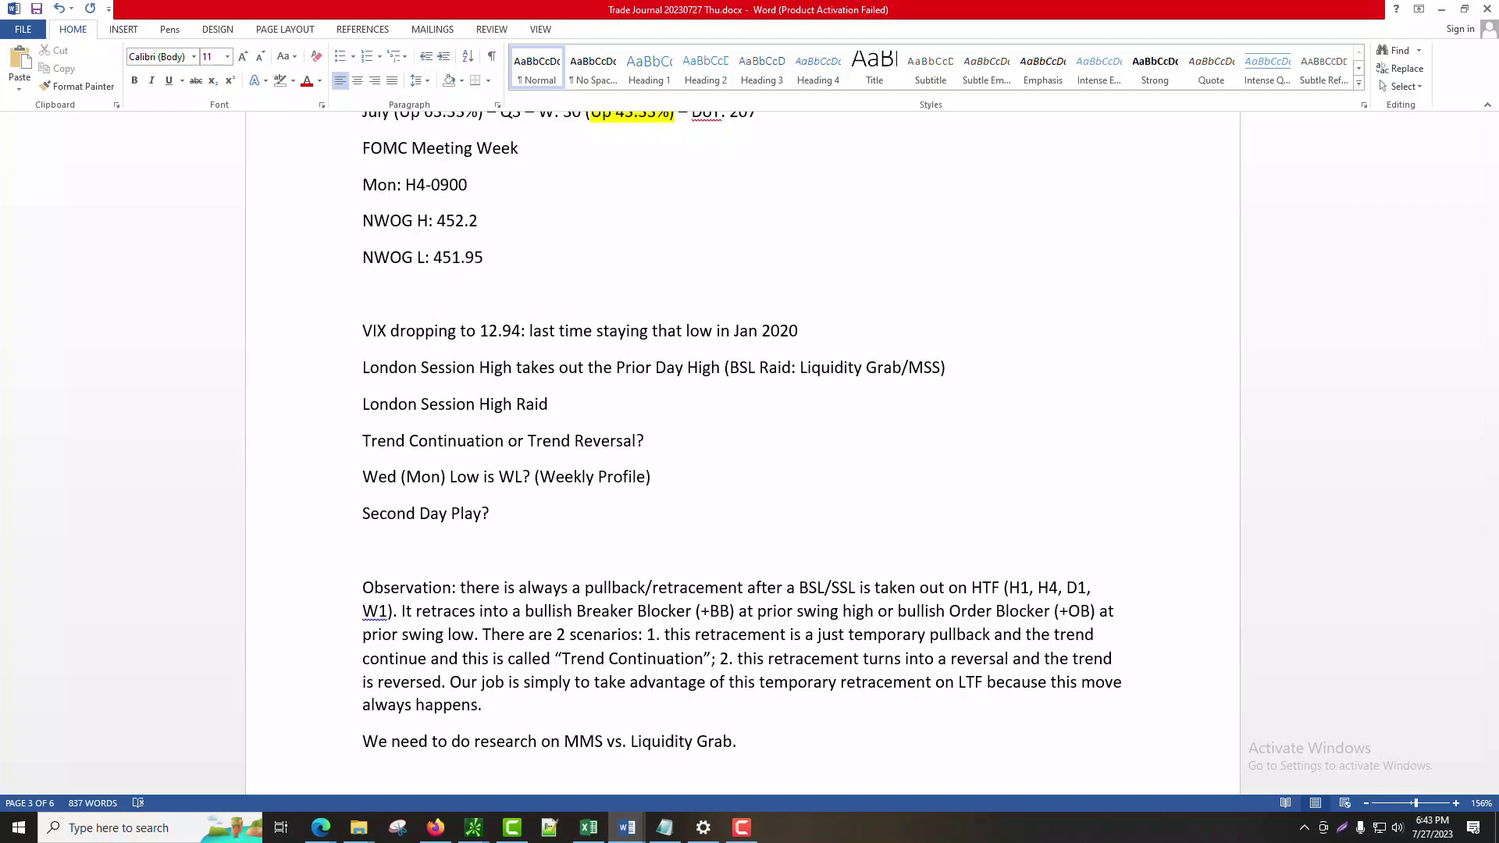
key(alt+Tab)
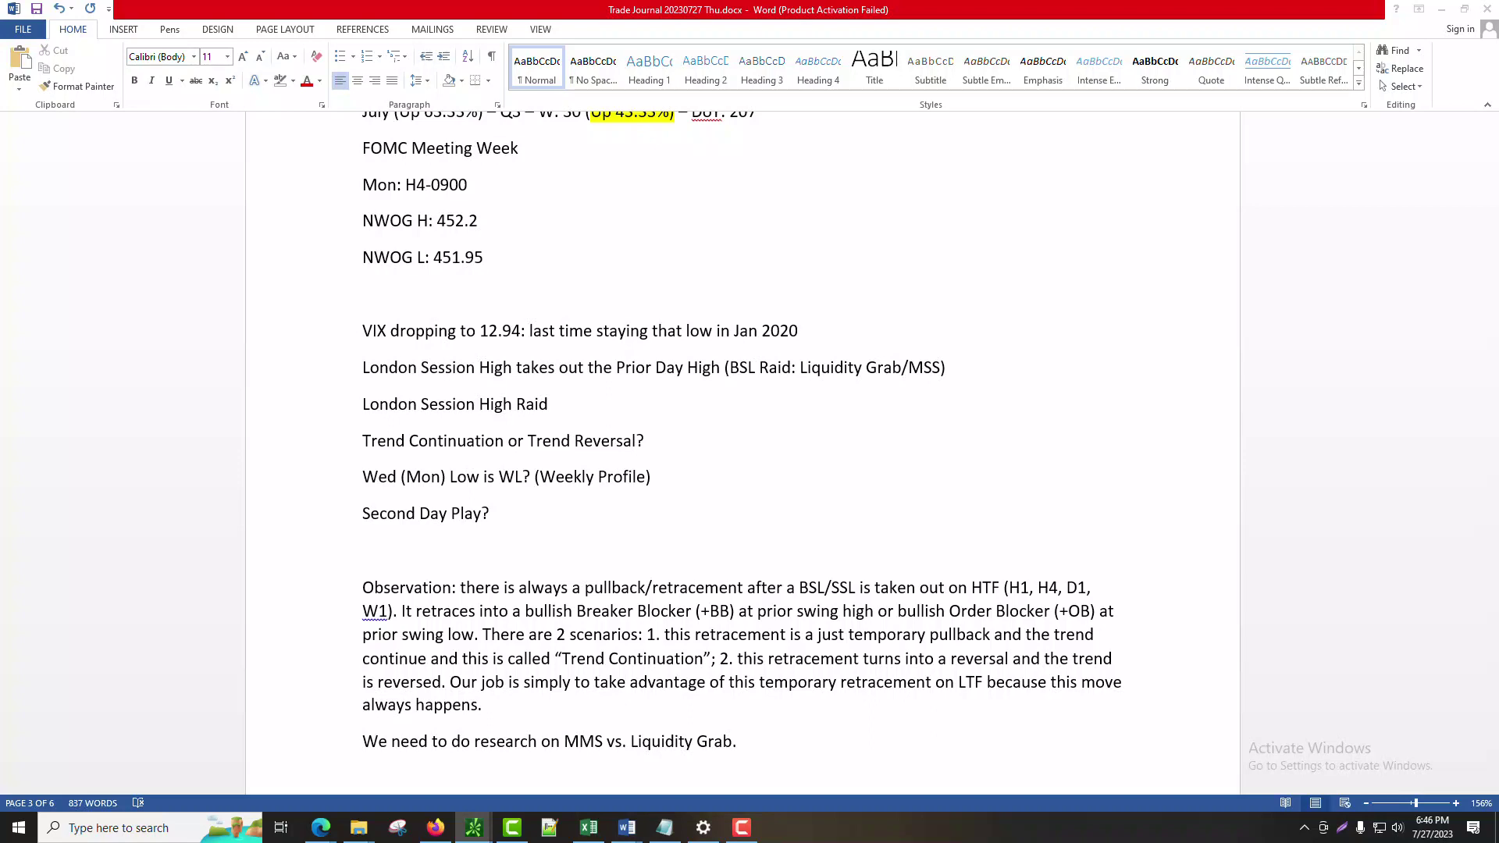
click(1440, 9)
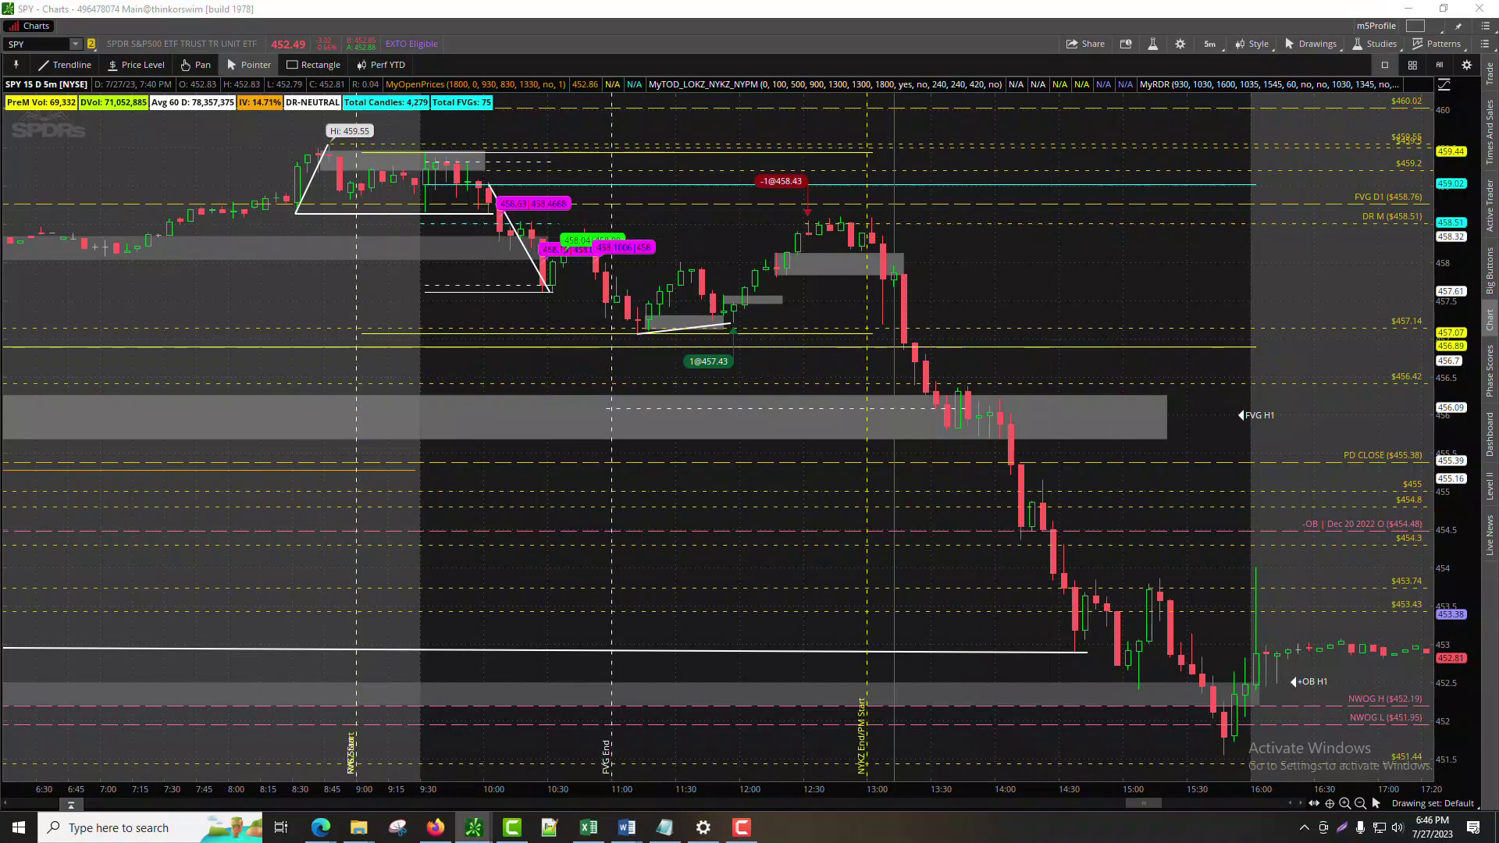
Step: Move the chart window away to show the tweet again, and switch back to the SPY 5-minute chart
double_click(1129, 12)
click(1077, 184)
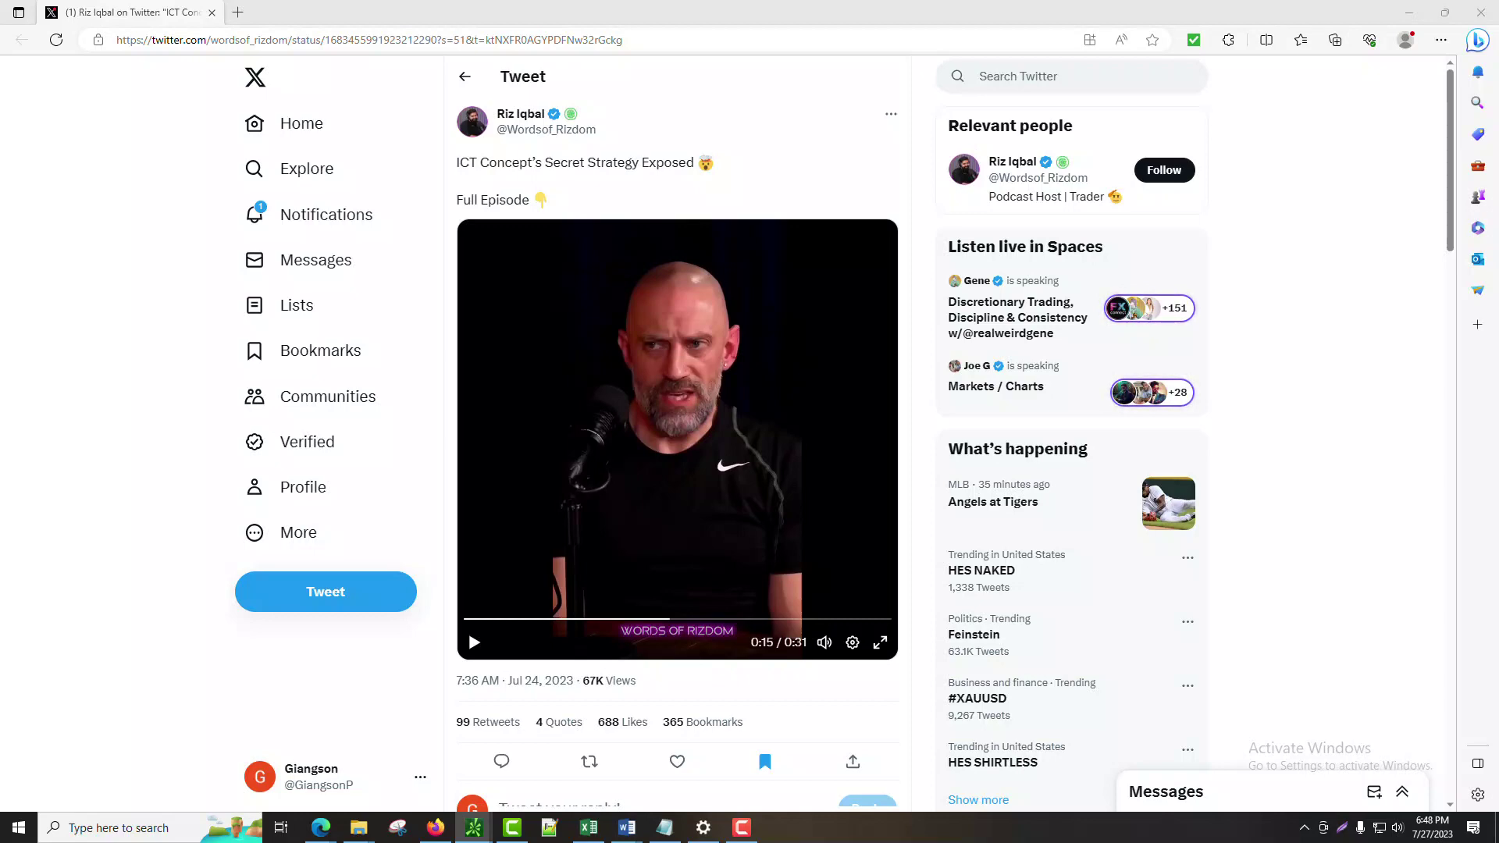
key(alt+Tab)
click(1055, 51)
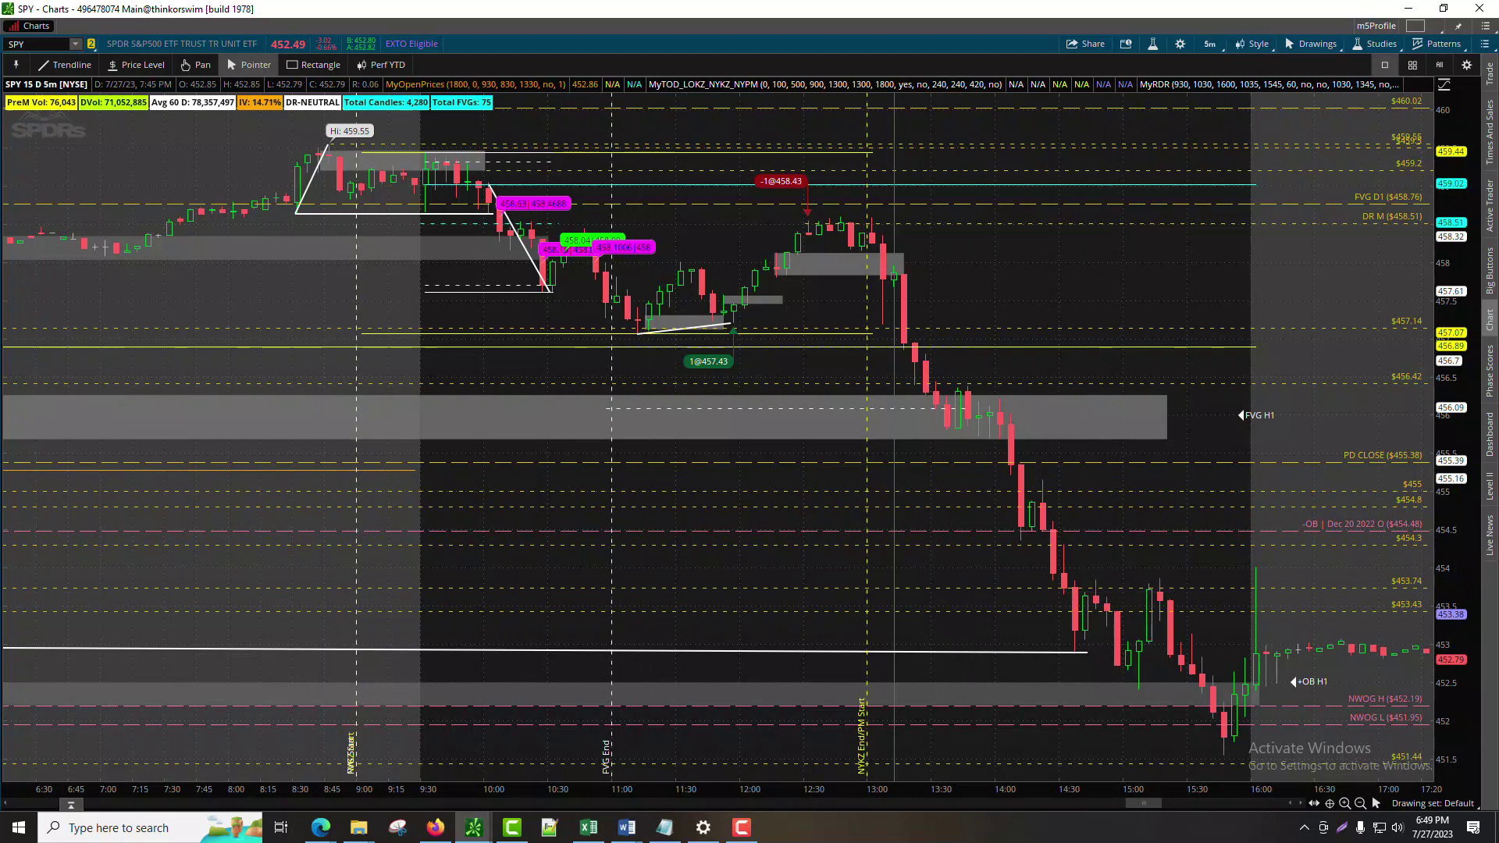
Step: Switch to another SPY chart among the open thinkorswim windows, one with shaded session bands
mouse_move(473, 826)
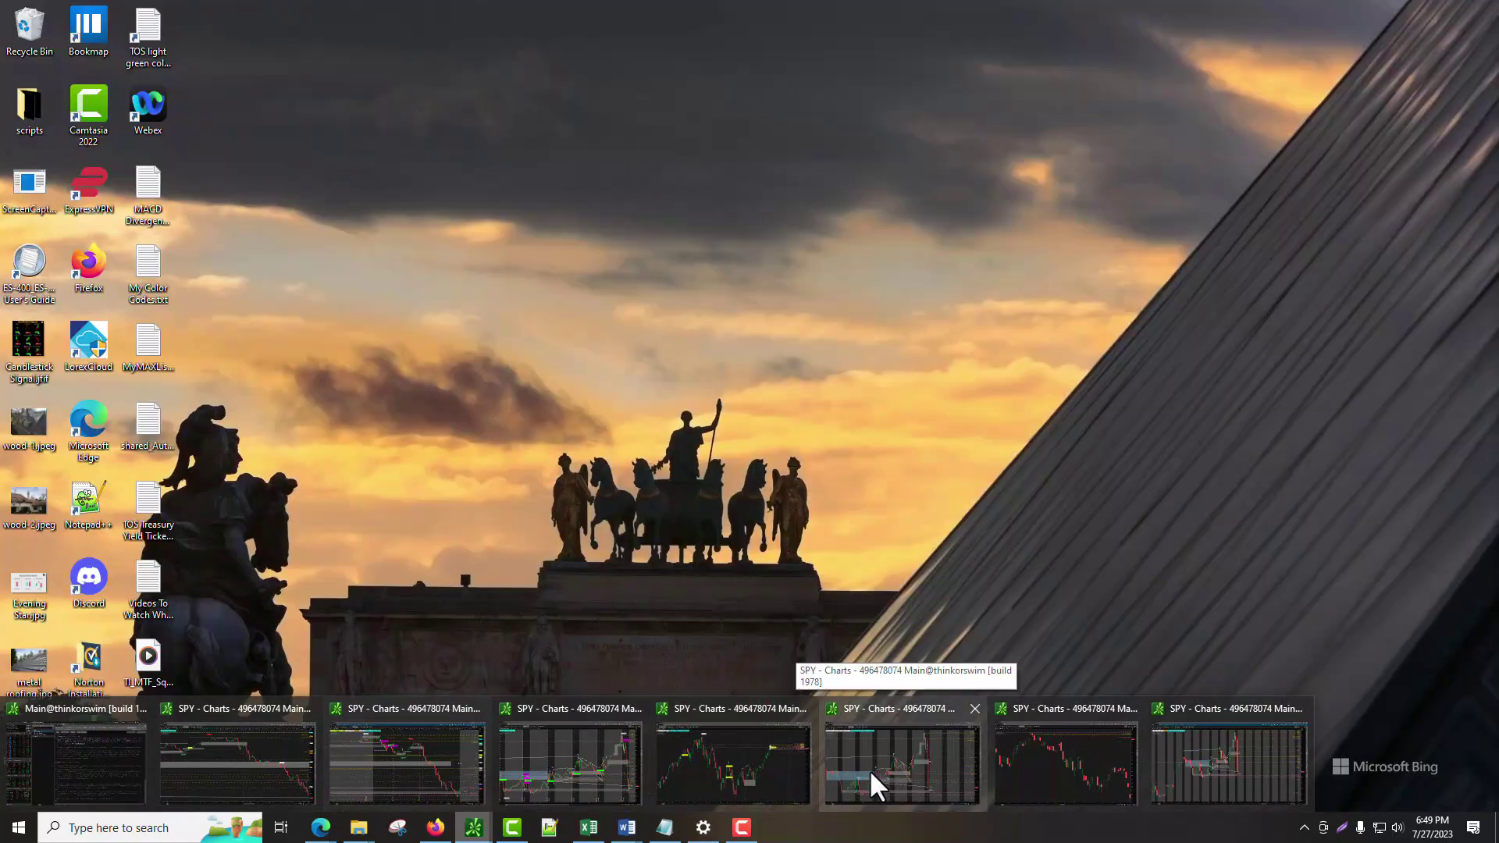
click(868, 770)
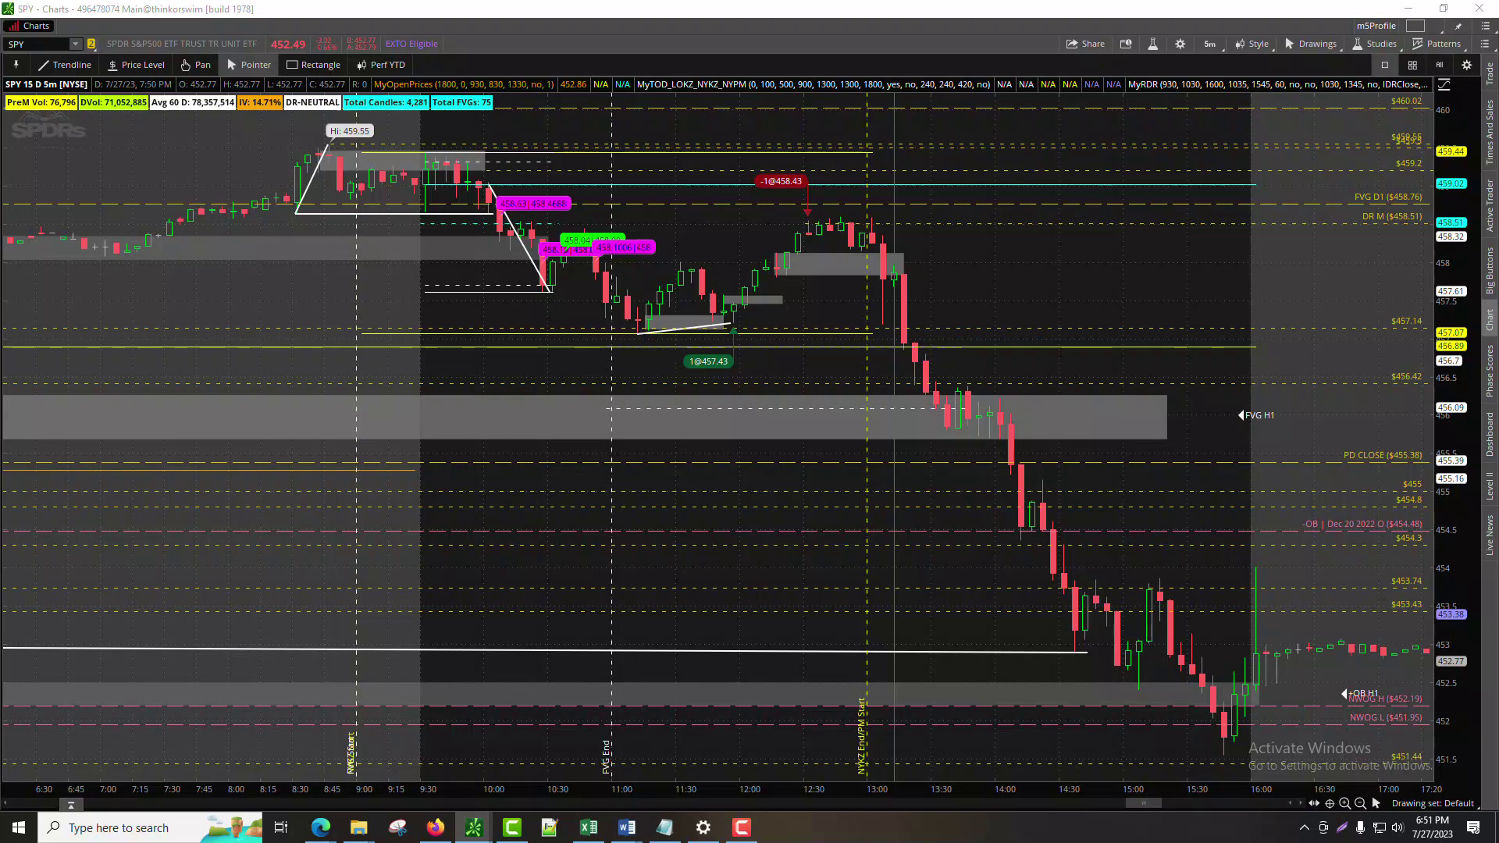
Step: Draw a nearly horizontal trendline at about 451.6 on the SPY 5-minute chart, ending around 15:00
key(alt+t)
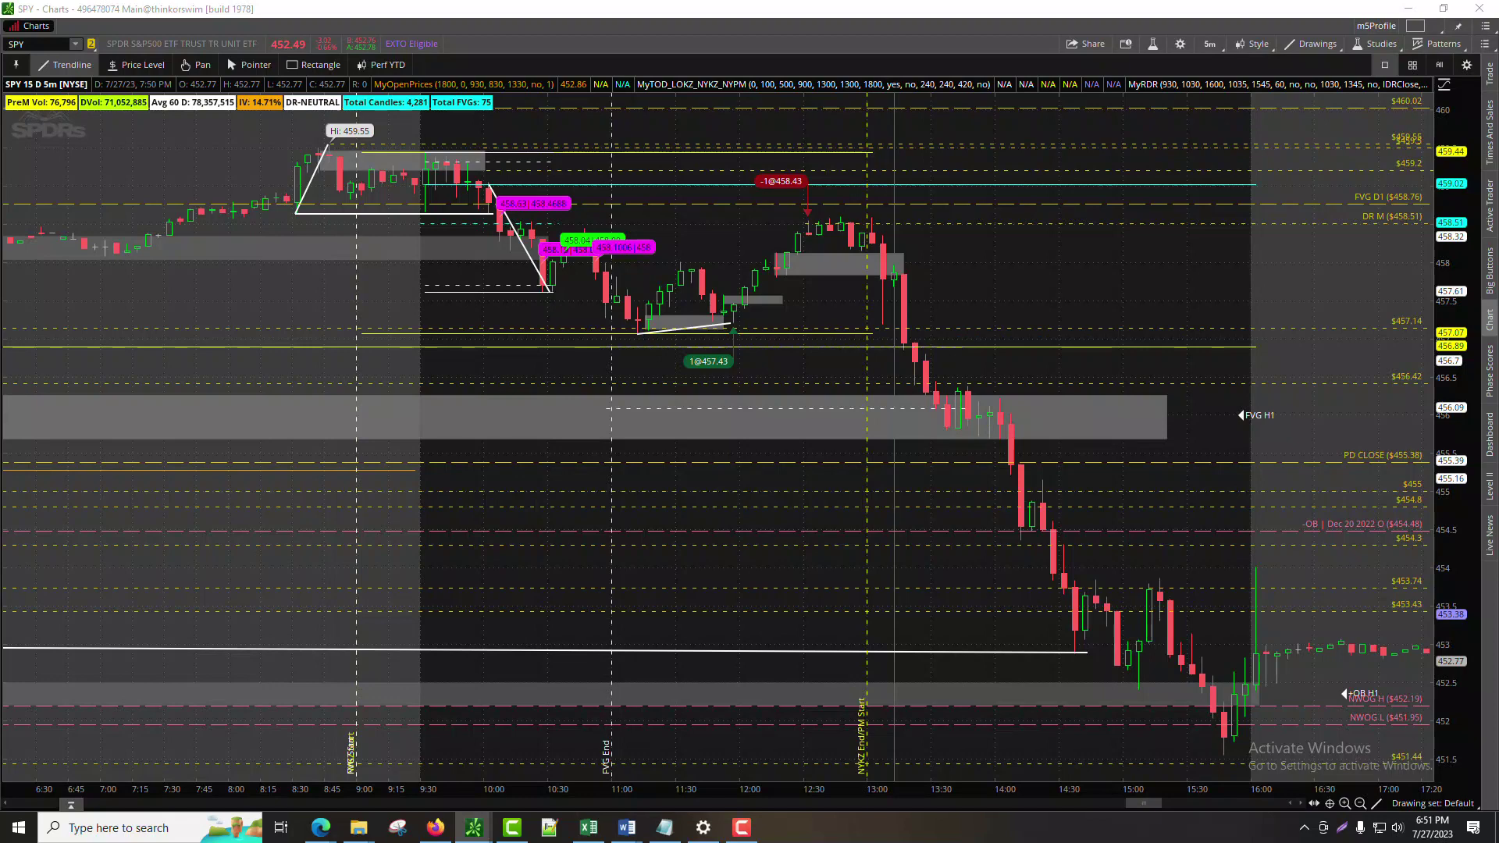
drag(780, 753, 1124, 753)
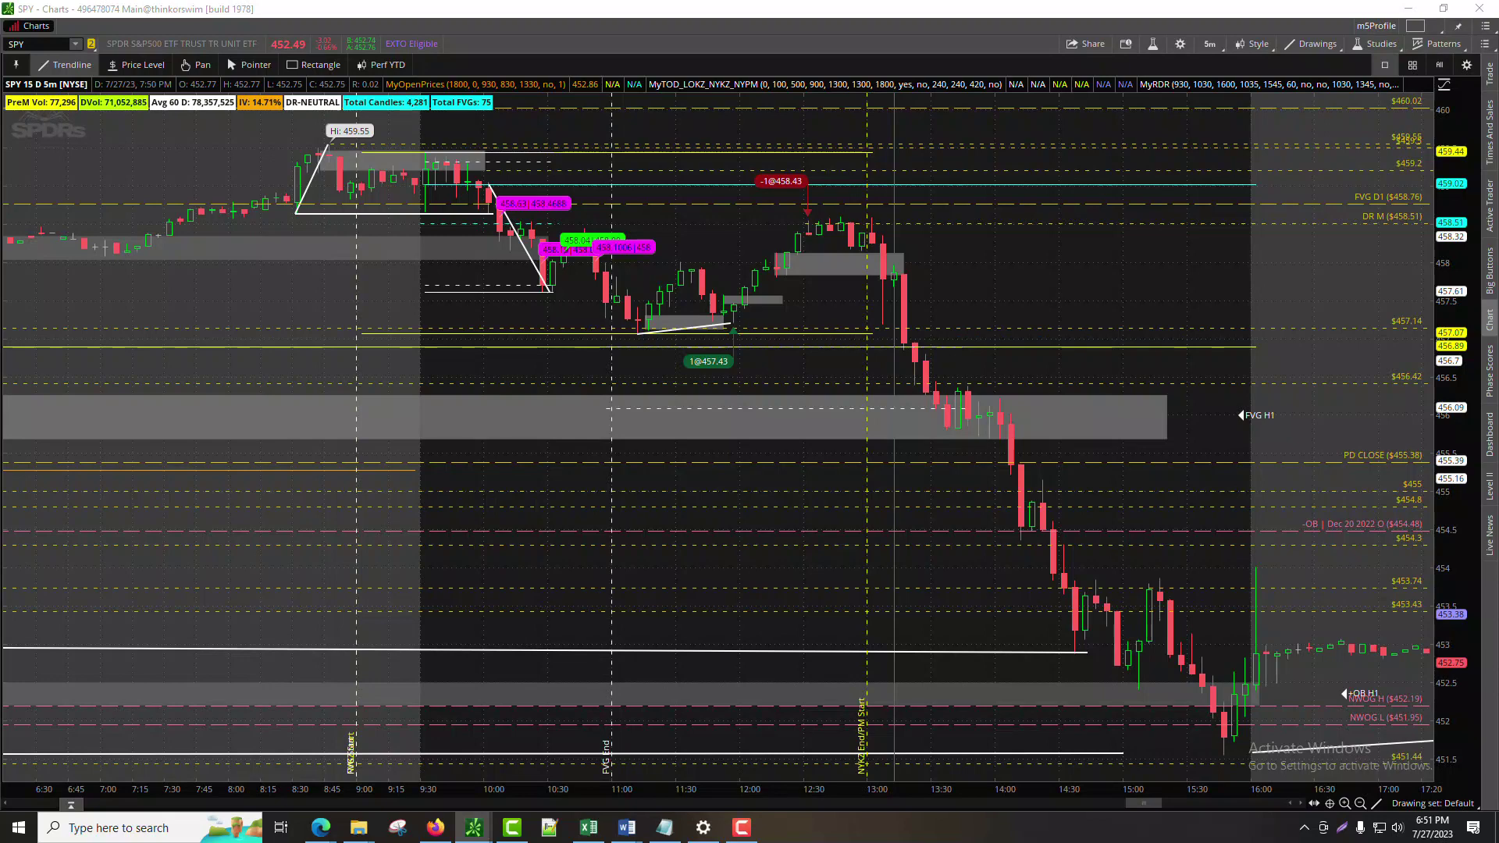
key(Escape)
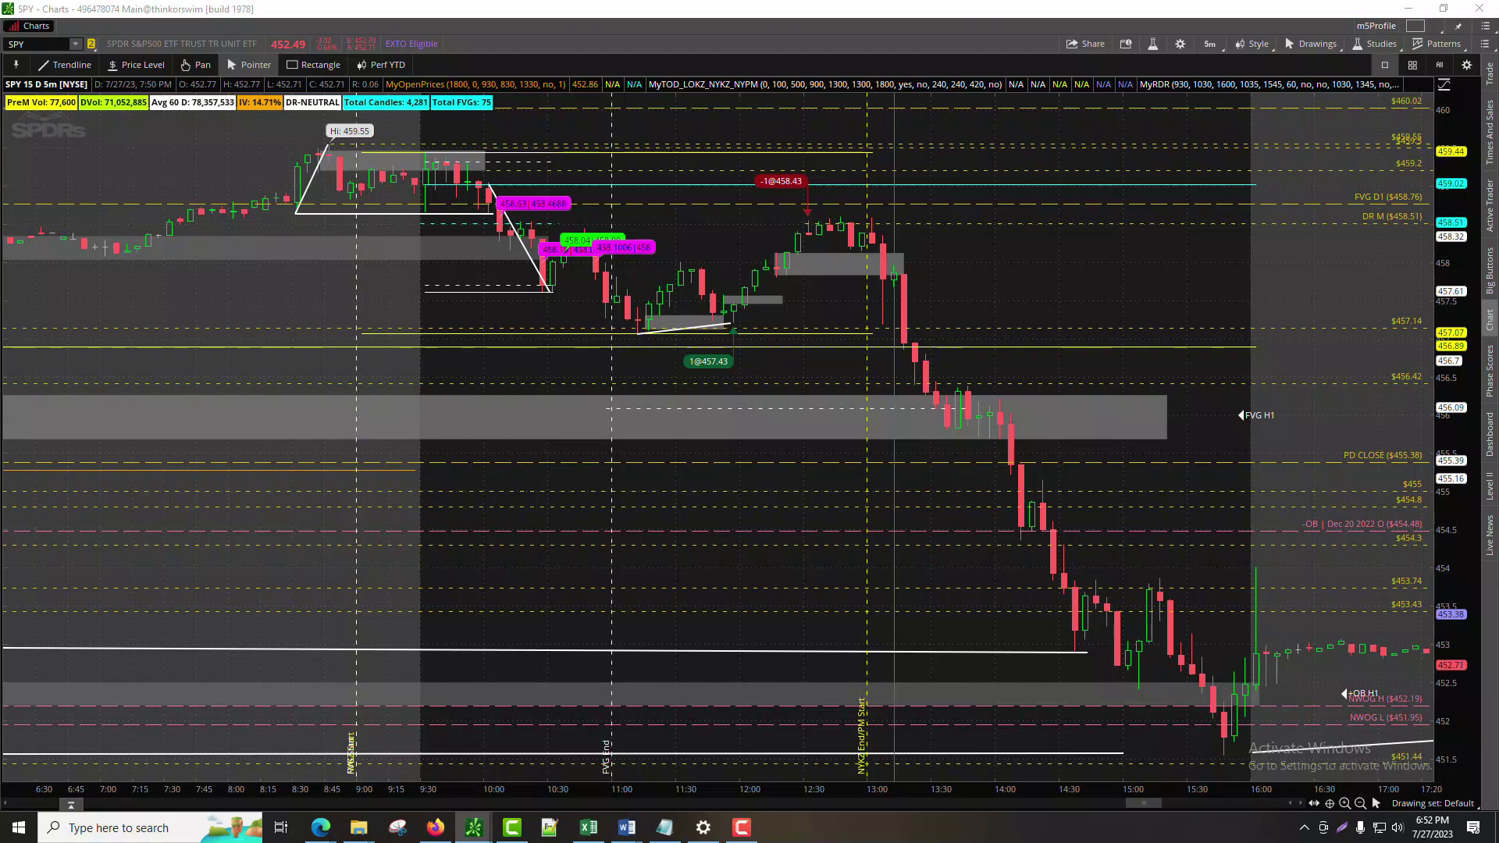
Step: Bring the SPY 1-hour chart with the H1andDOW profile onto this display in full size
drag(0, 195, 677, 146)
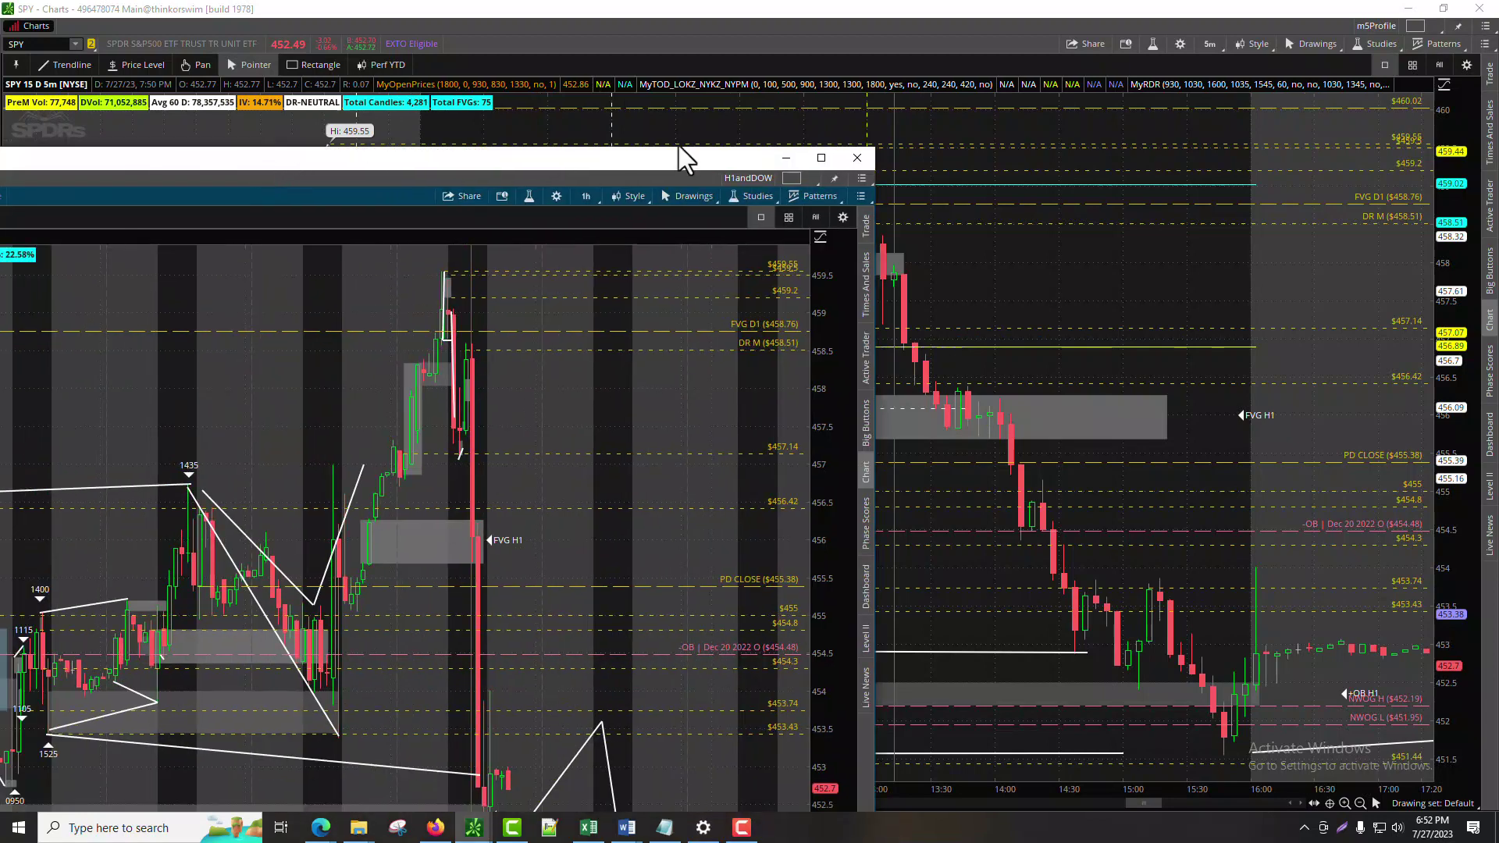
click(820, 160)
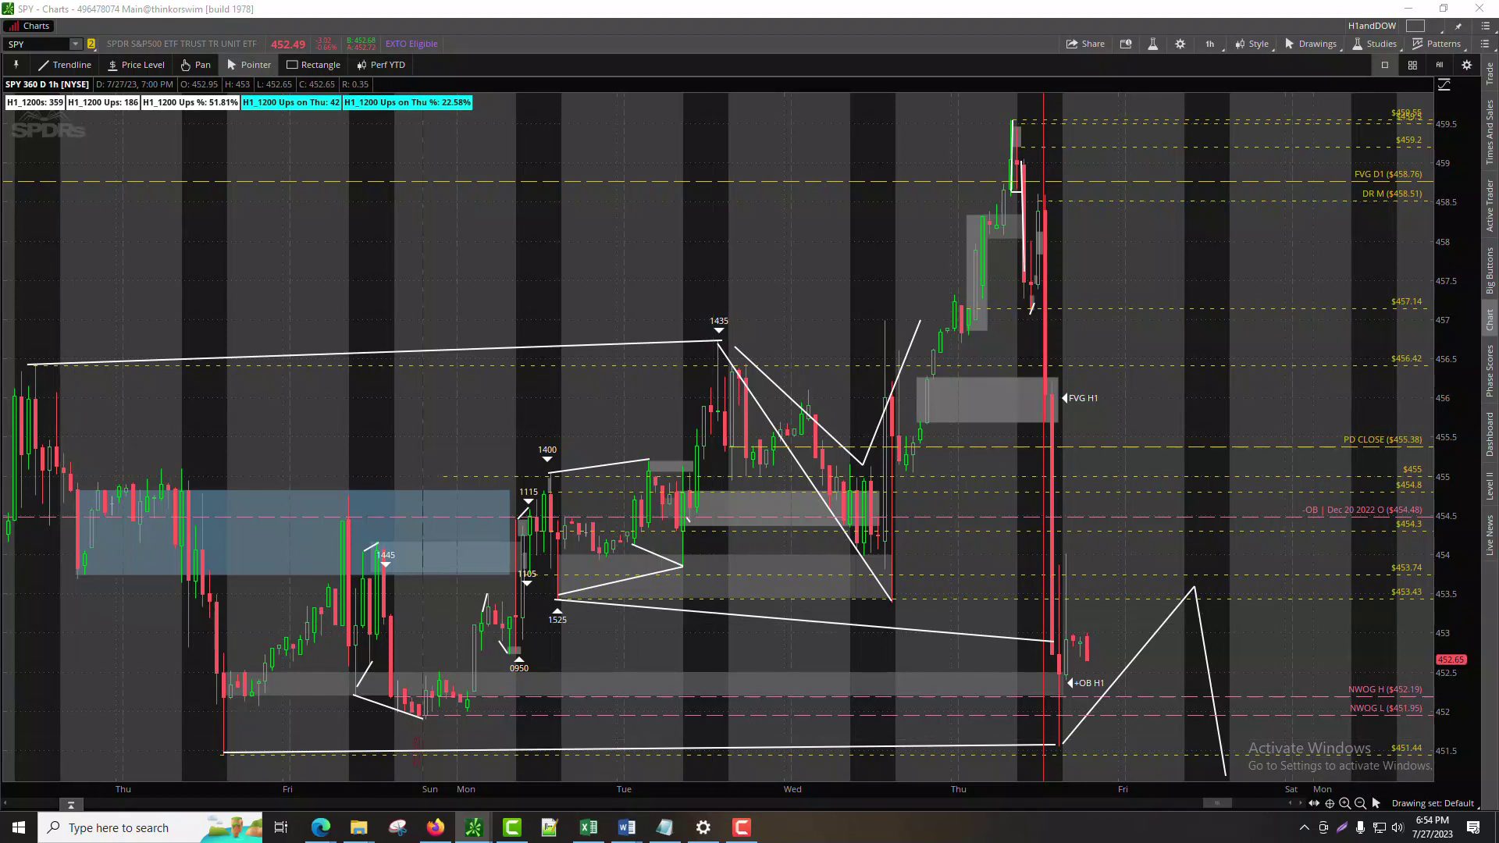
Step: Switch to the Trade Journal 20230727 Thu document in Word and show it in full size
key(alt+Tab)
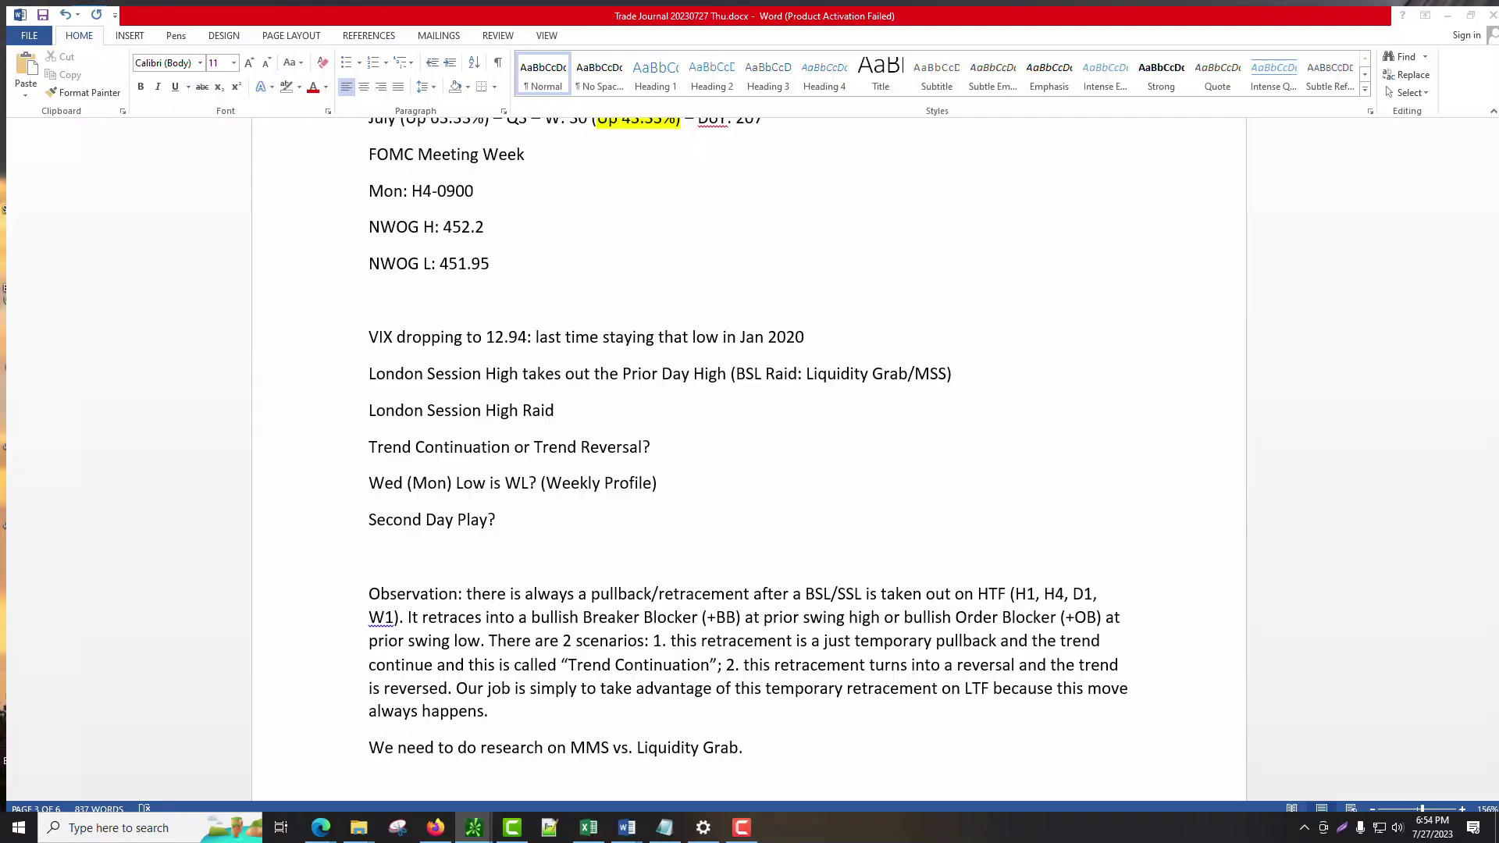
key(super+Up)
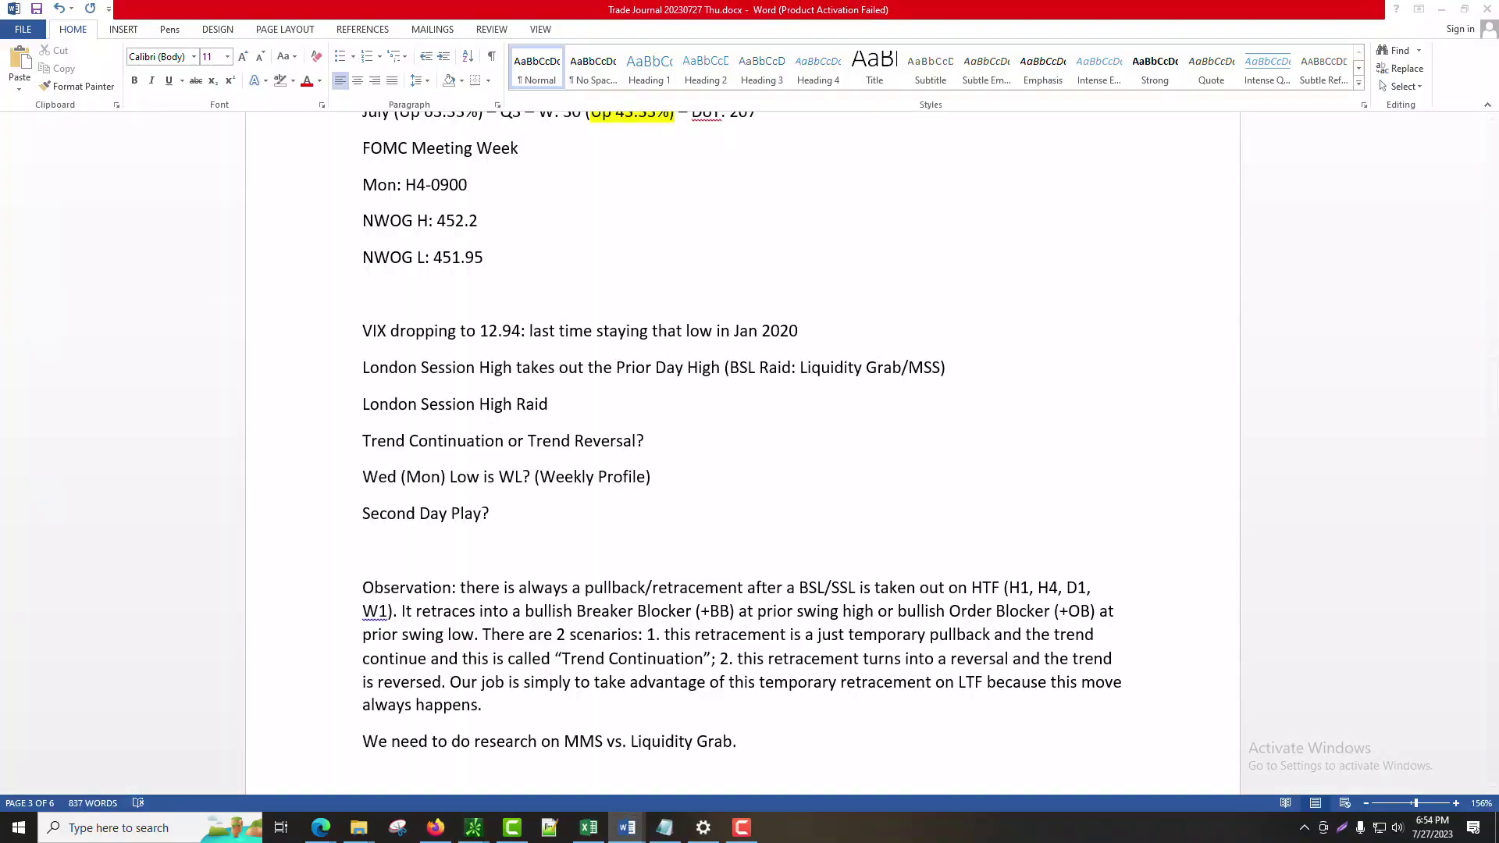
key(super+d)
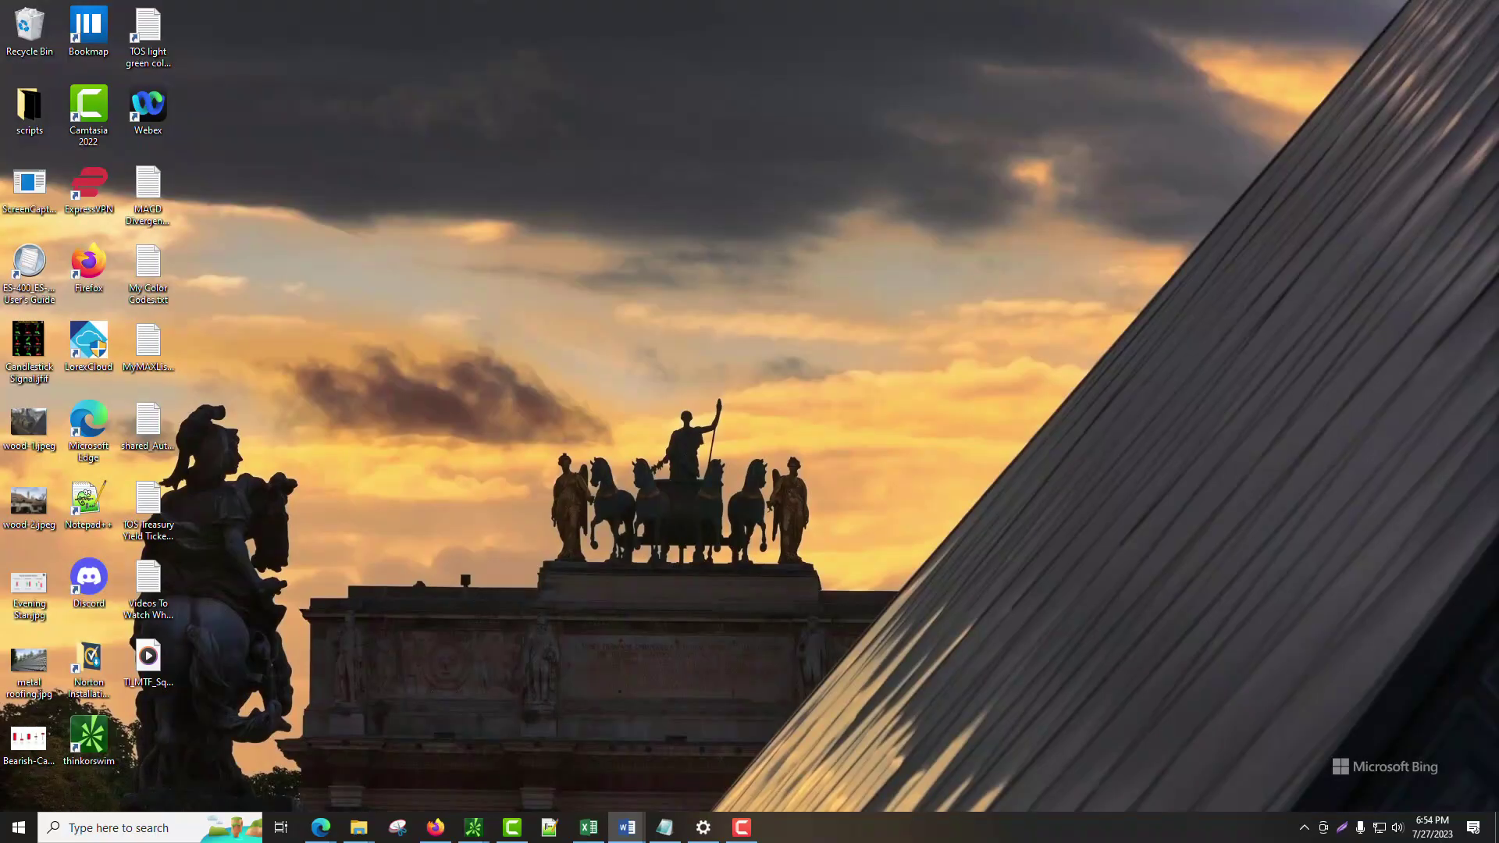
key(super+d)
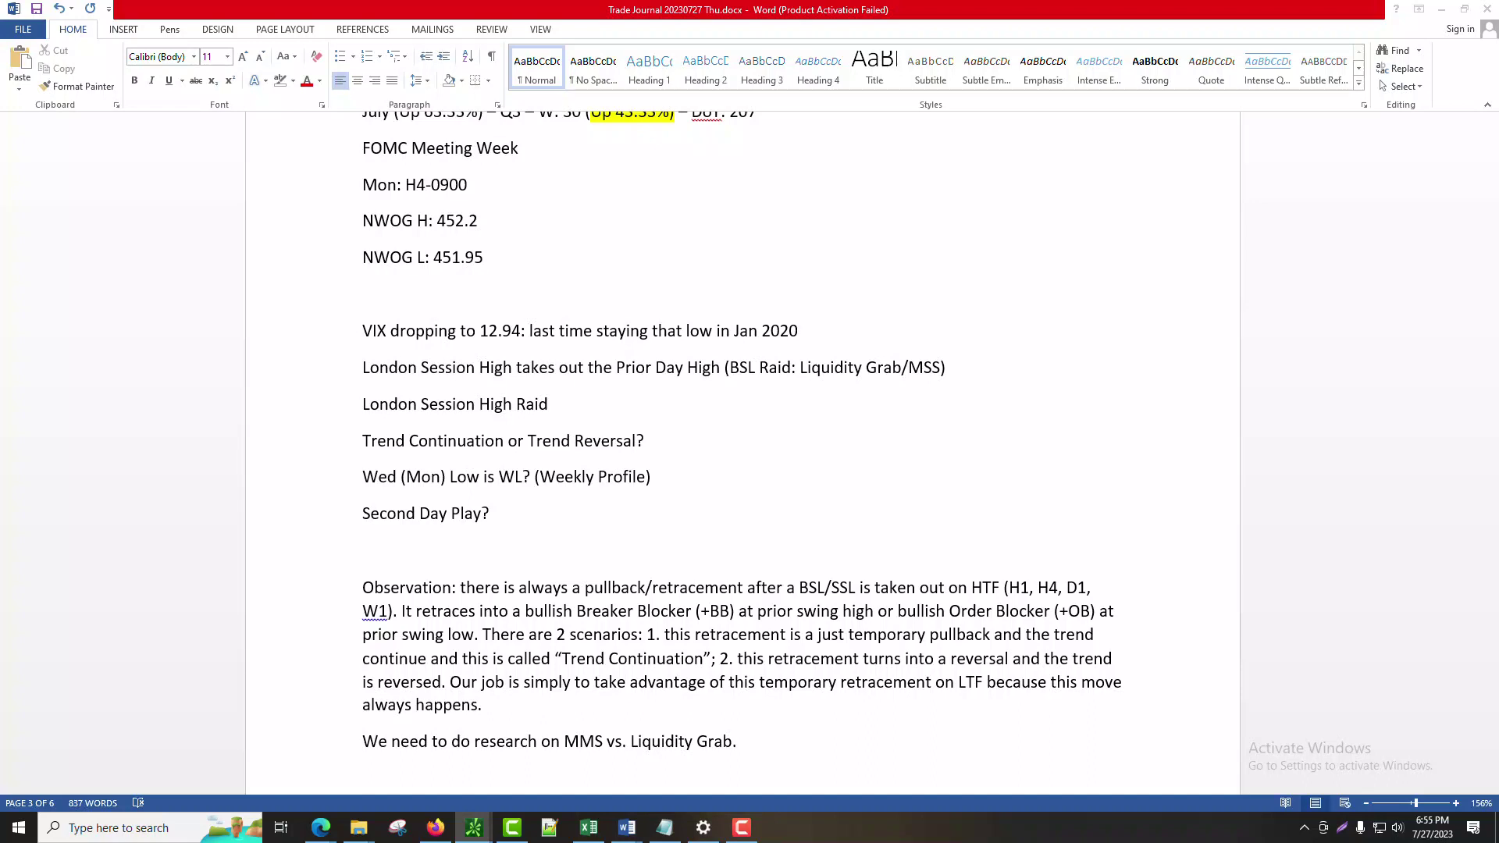
Step: Read through the journal's setups, weekly profile note and Trades I Took Today table down to Trade #1 and its screenshot links
click(870, 542)
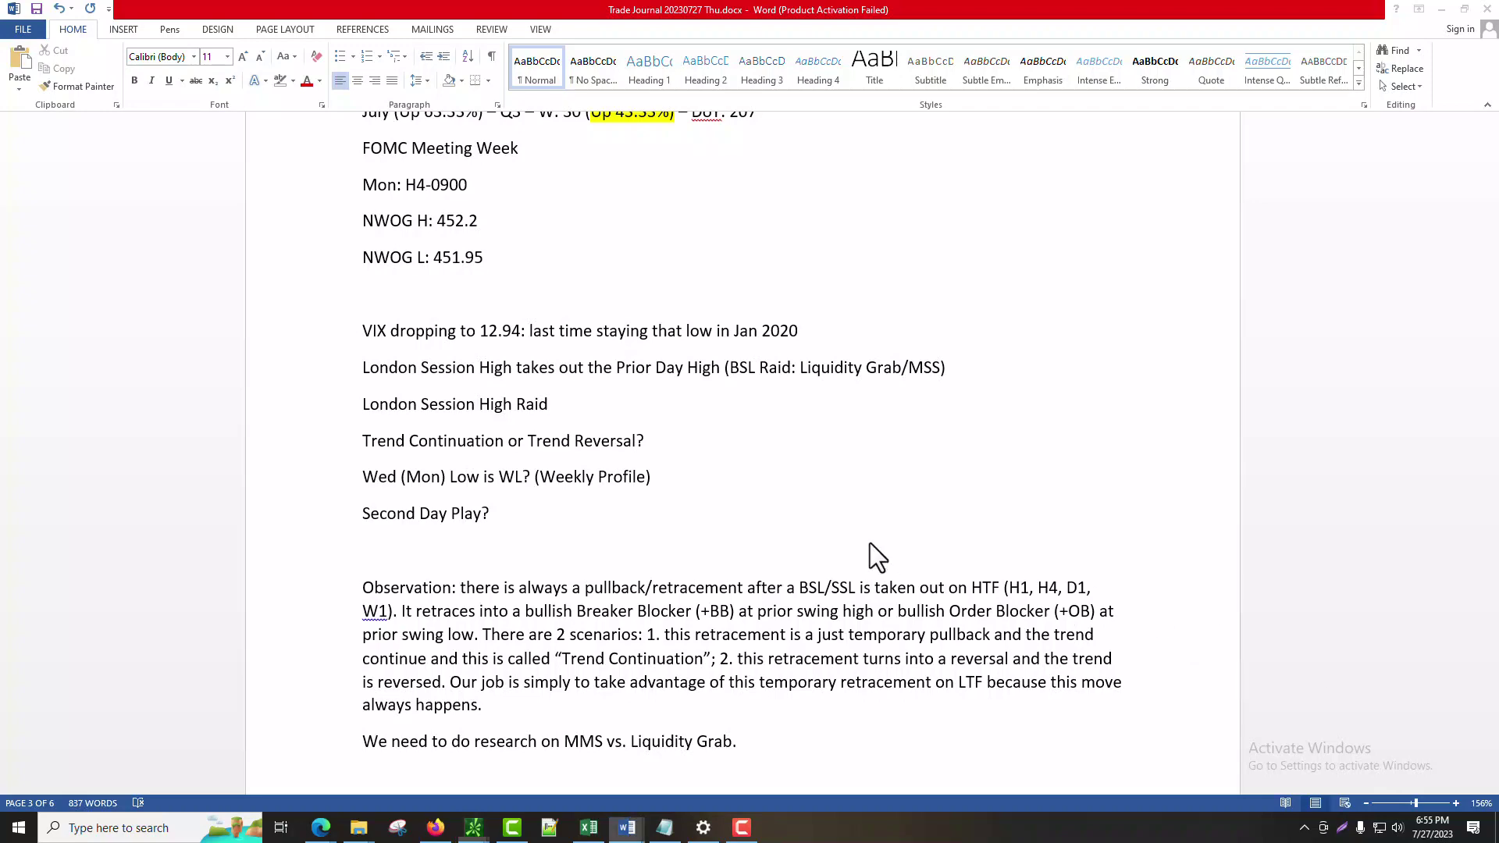
scroll(867, 544, down, 5)
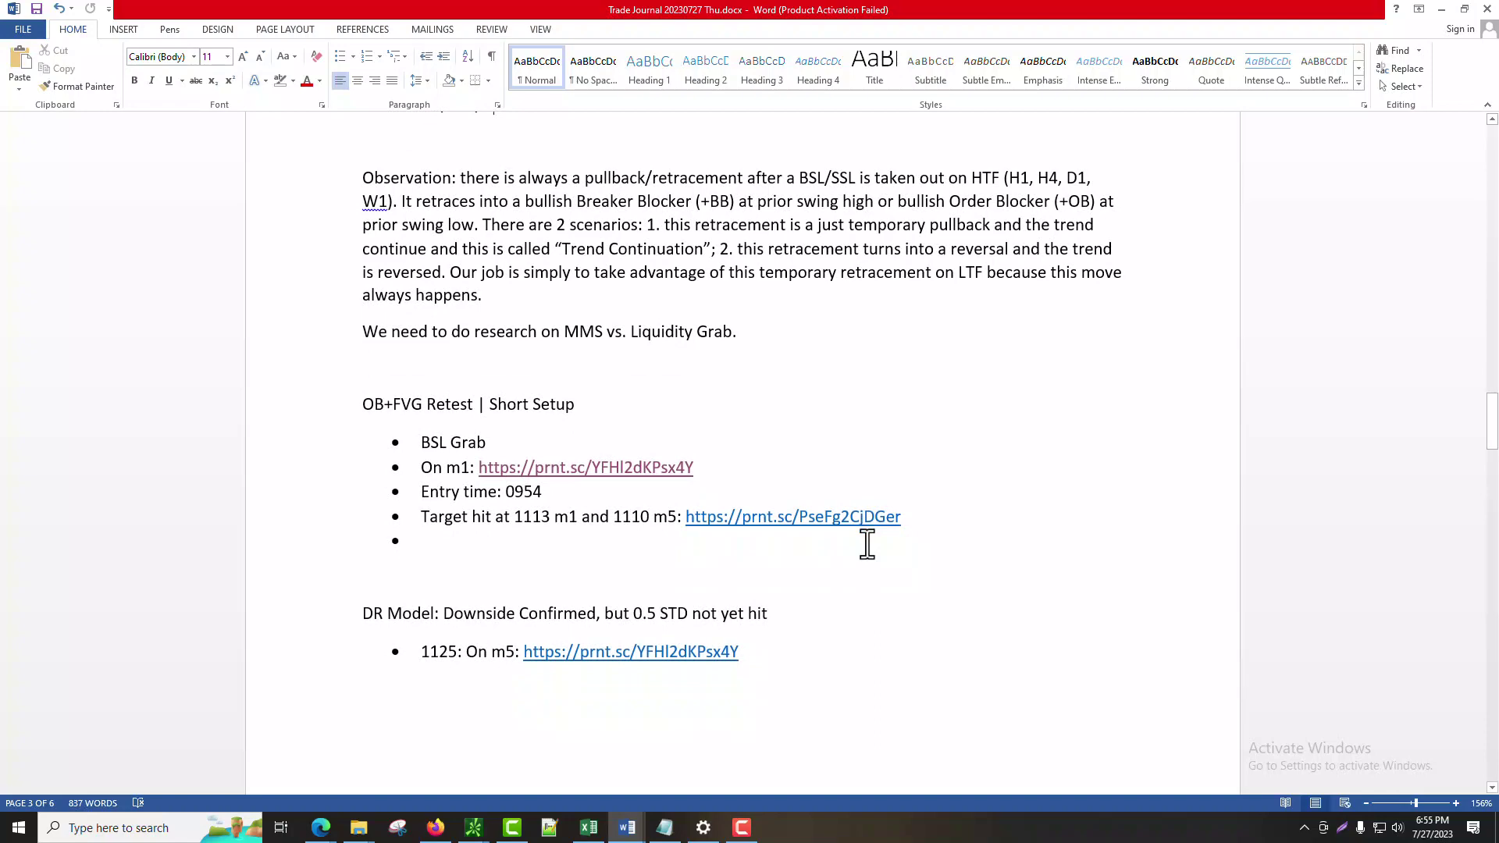
scroll(824, 591, down, 9)
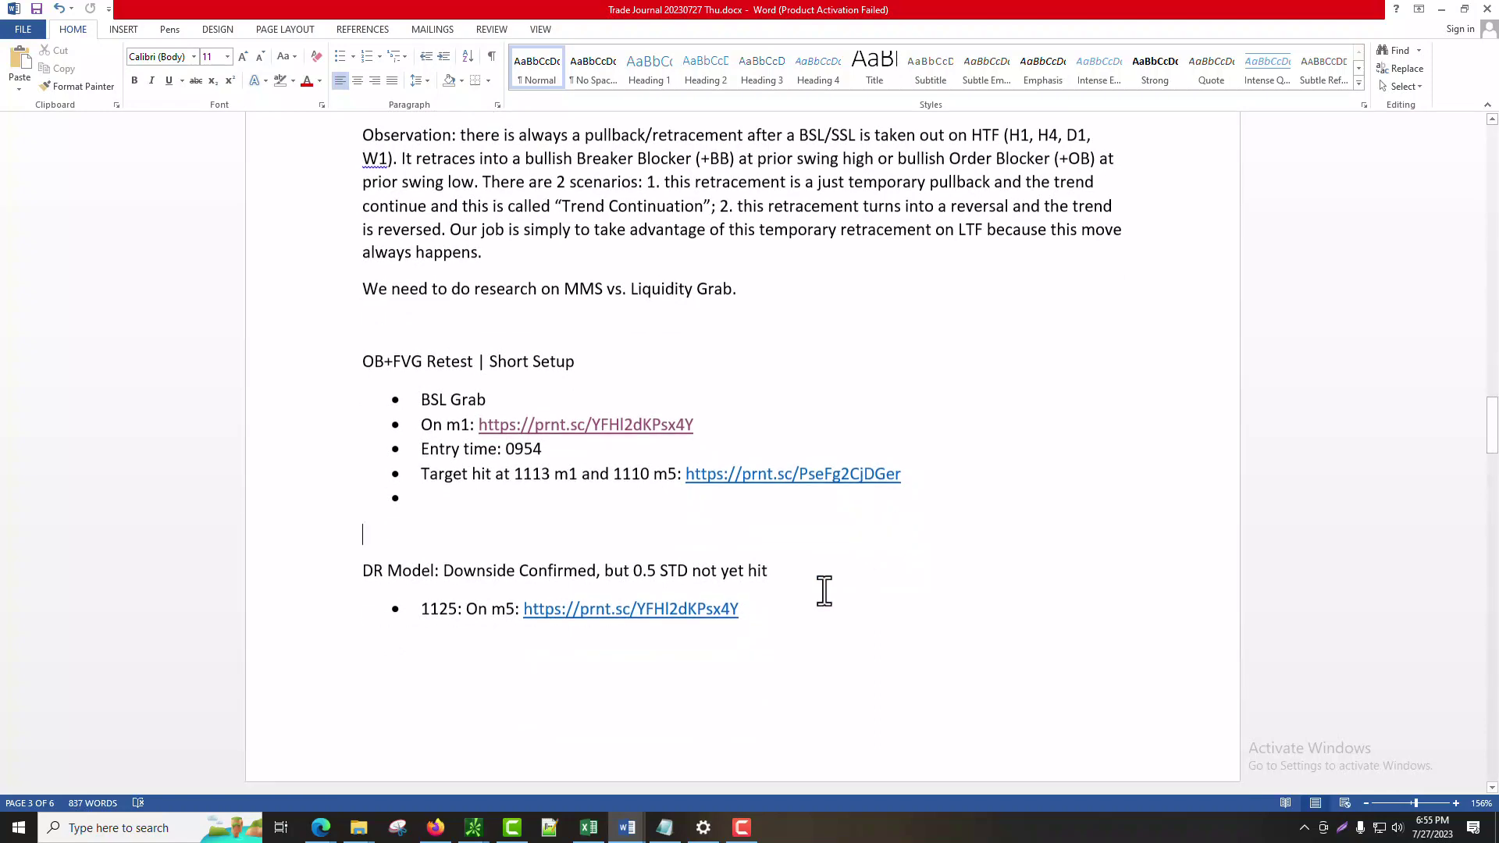
scroll(825, 591, down, 3)
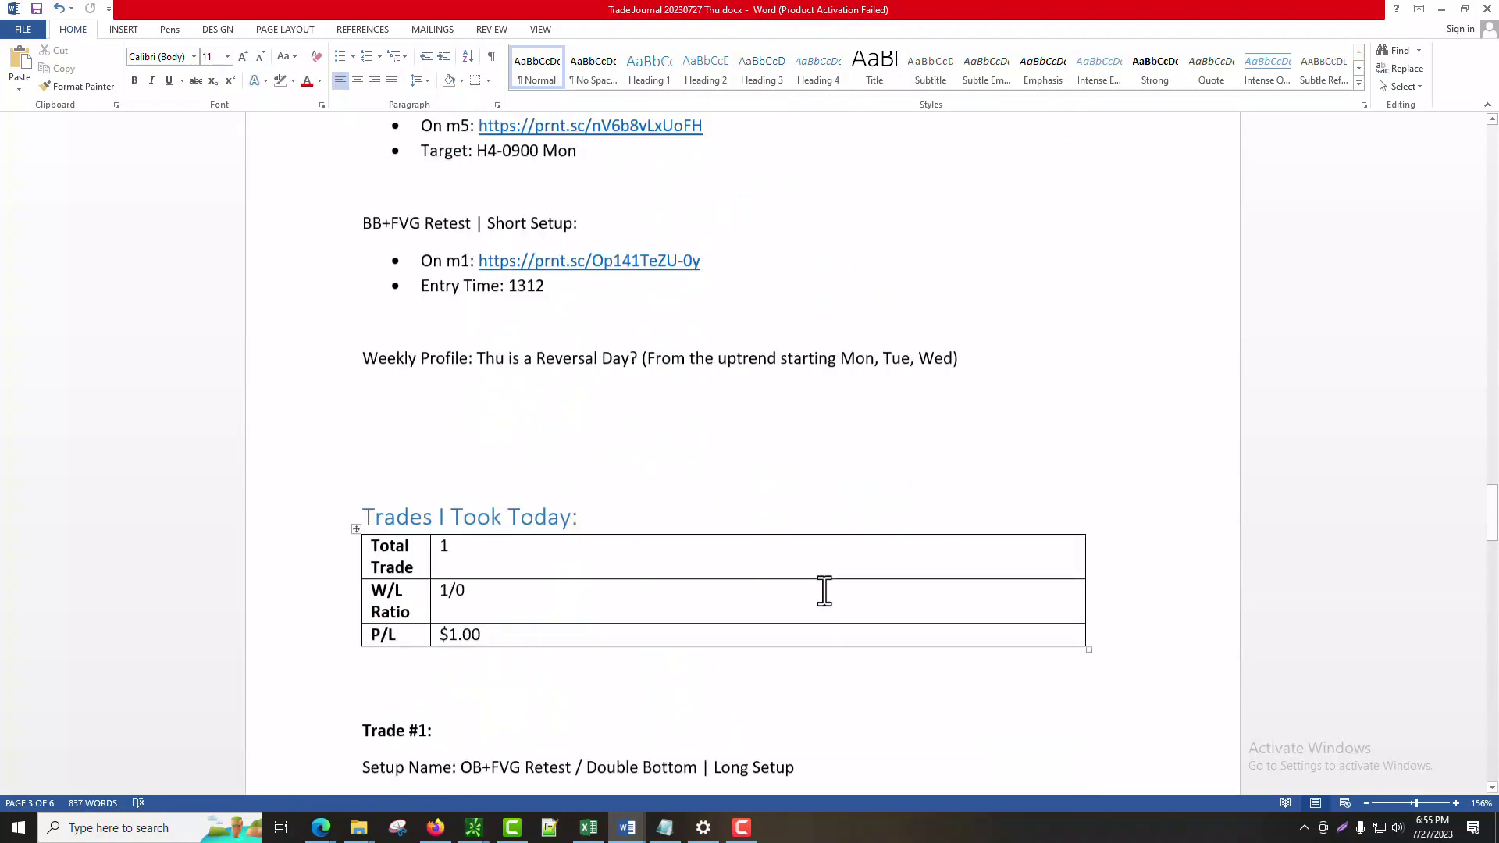
scroll(824, 591, up, 1)
scroll(824, 591, down, 1)
scroll(825, 591, down, 1)
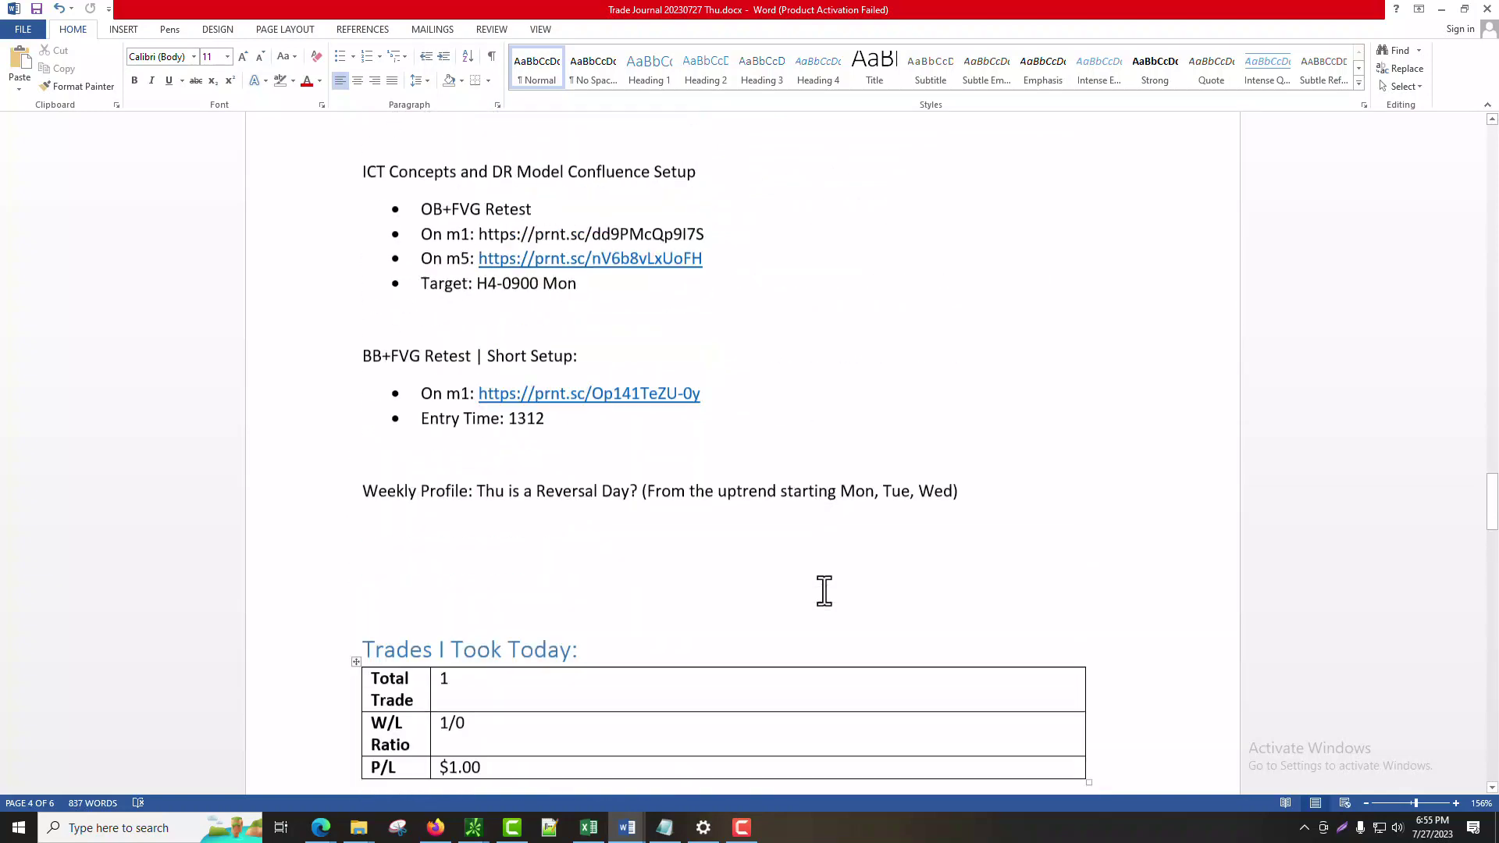
scroll(825, 591, up, 3)
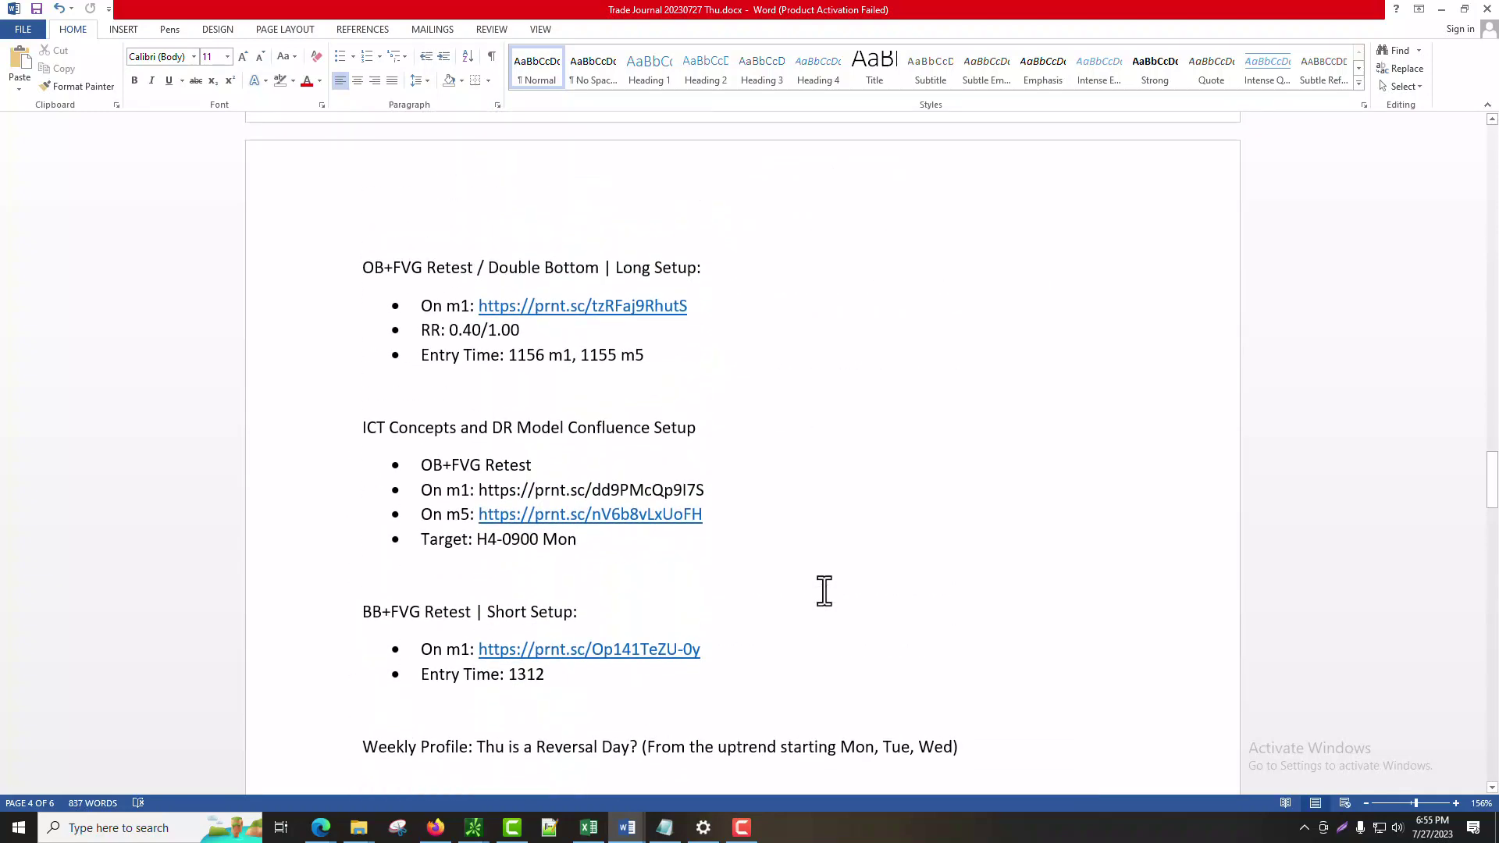
scroll(824, 591, down, 15)
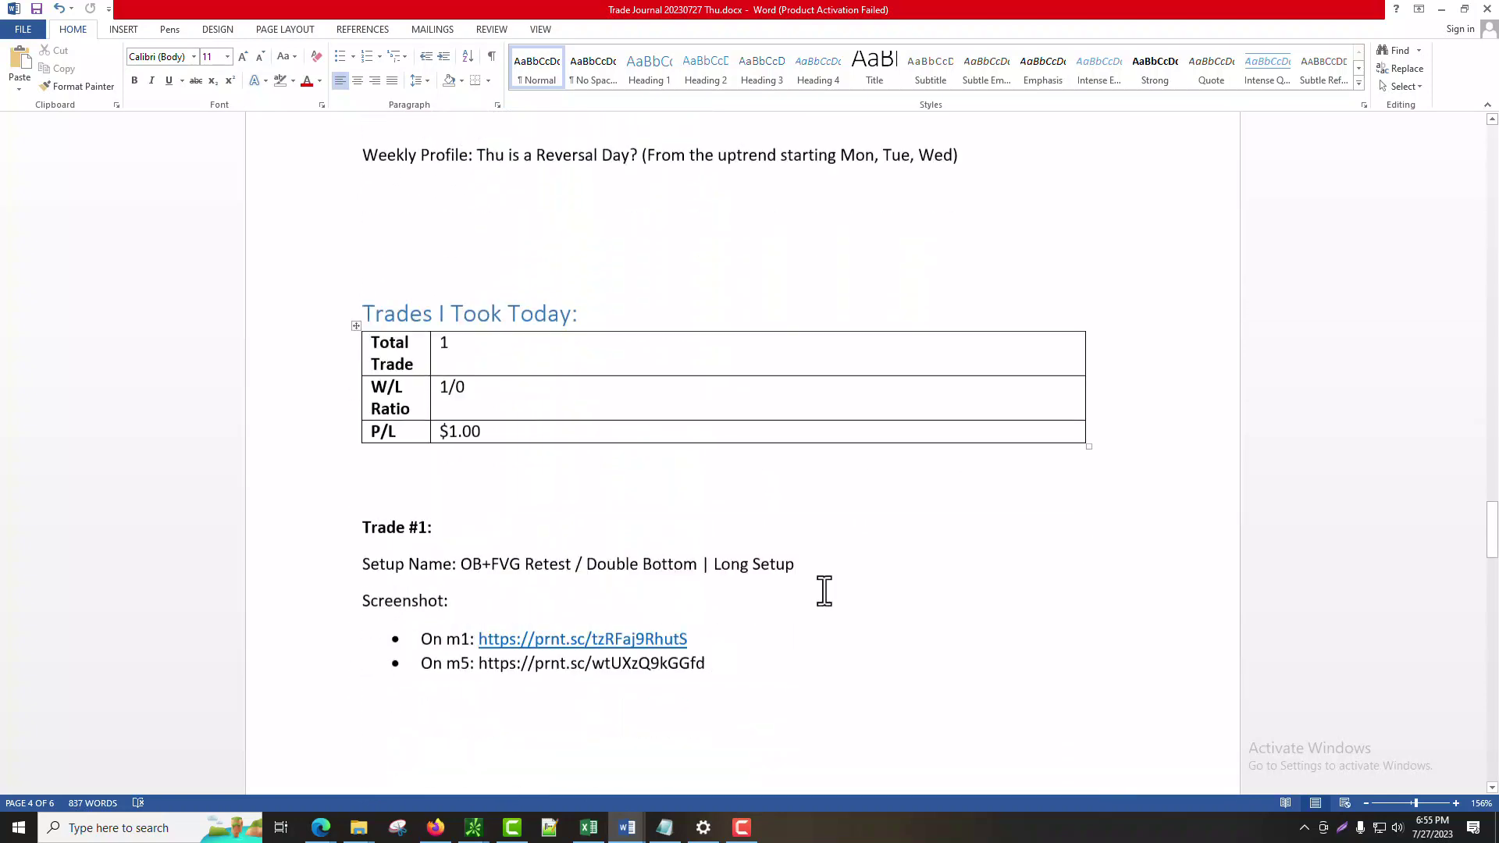
scroll(825, 591, up, 1)
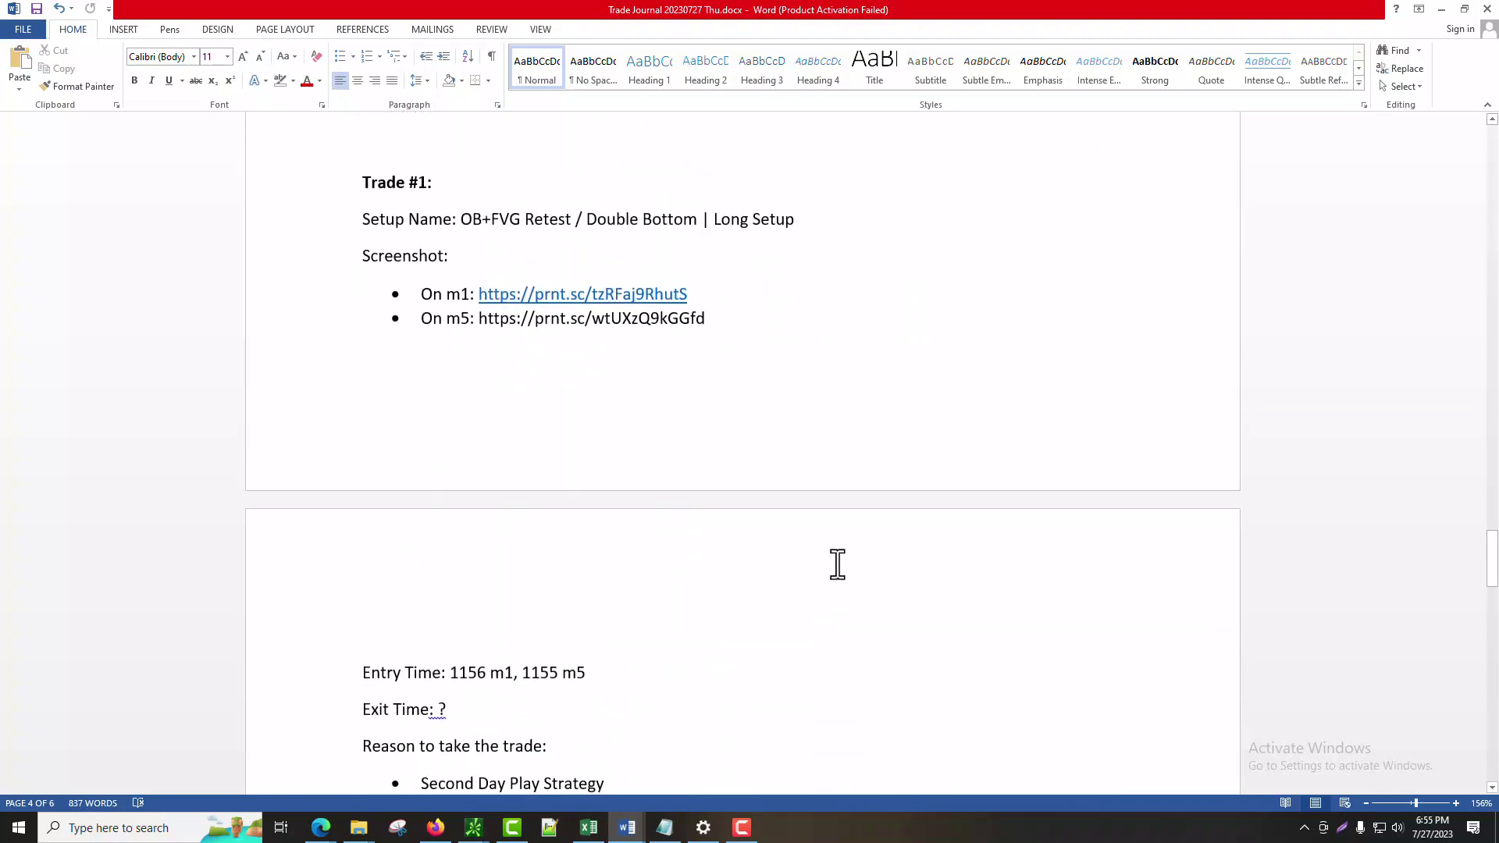
click(786, 325)
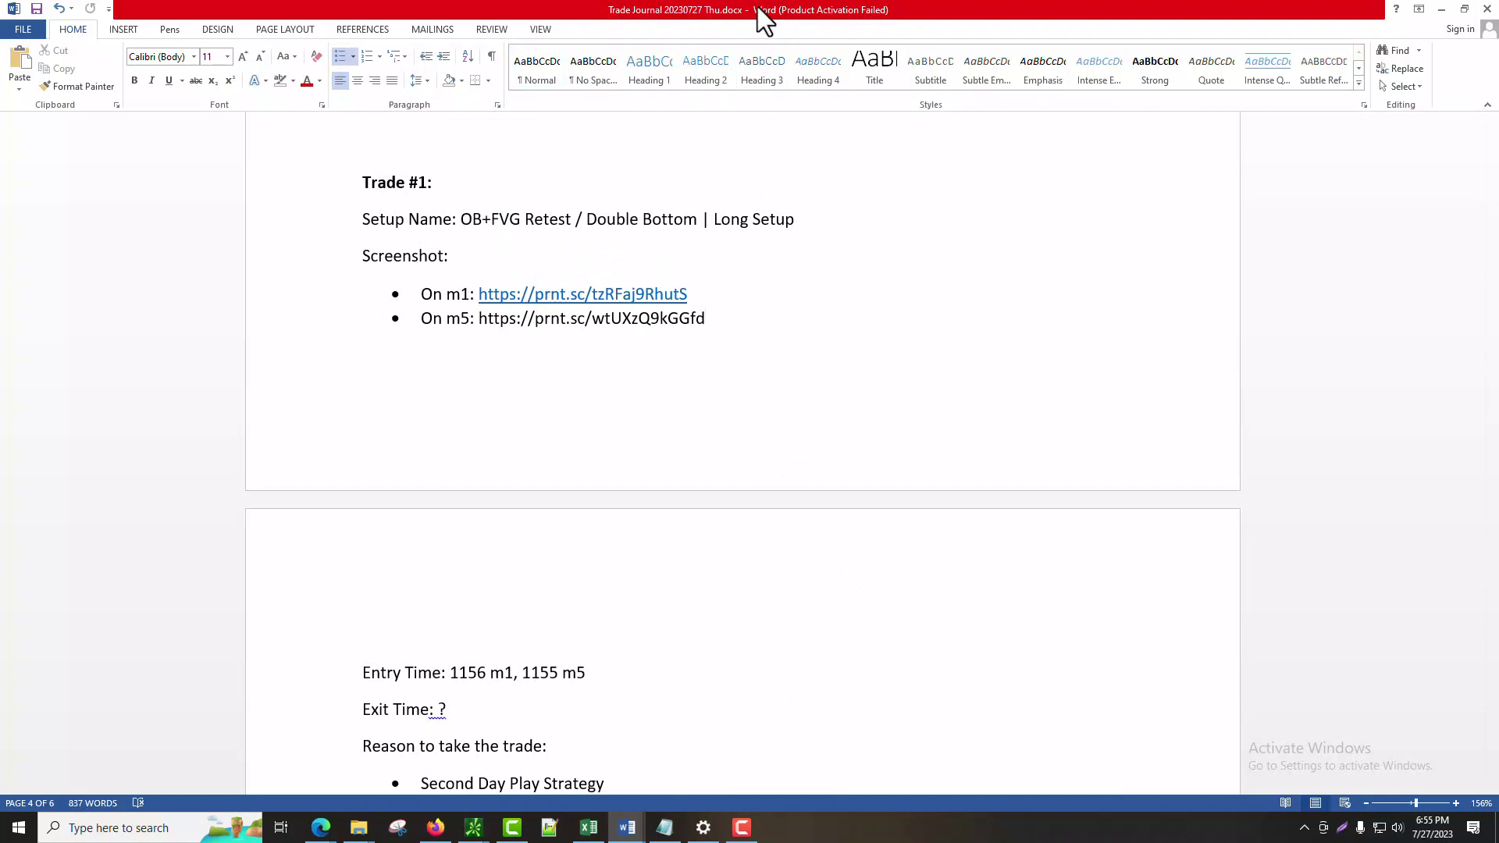
Step: Switch to the browser's Lightshot screenshot of the m1 trade and detach its tab into a separate window
key(alt+Tab)
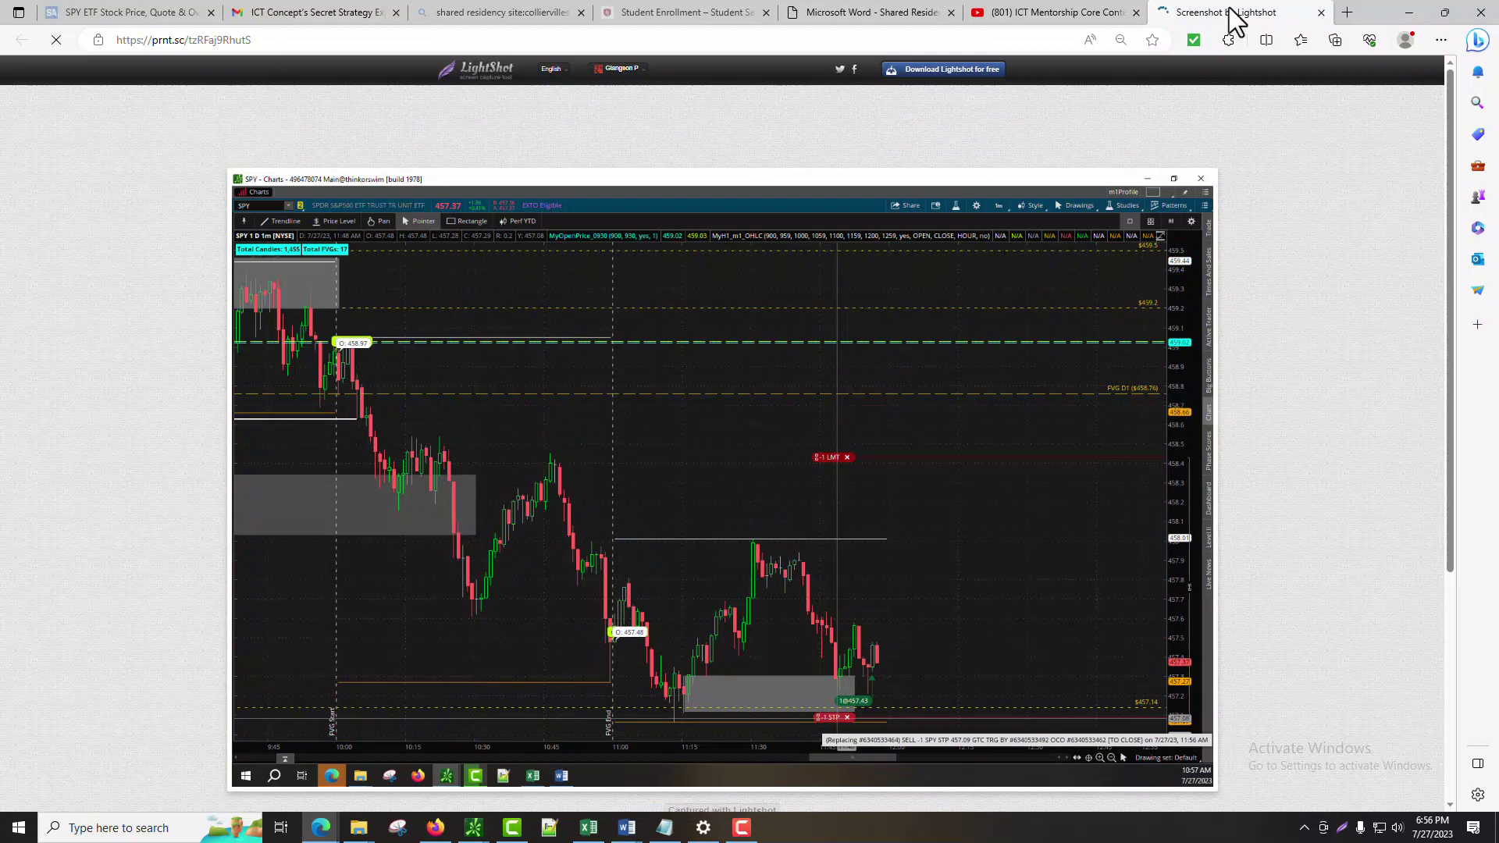
drag(1236, 20, 8, 308)
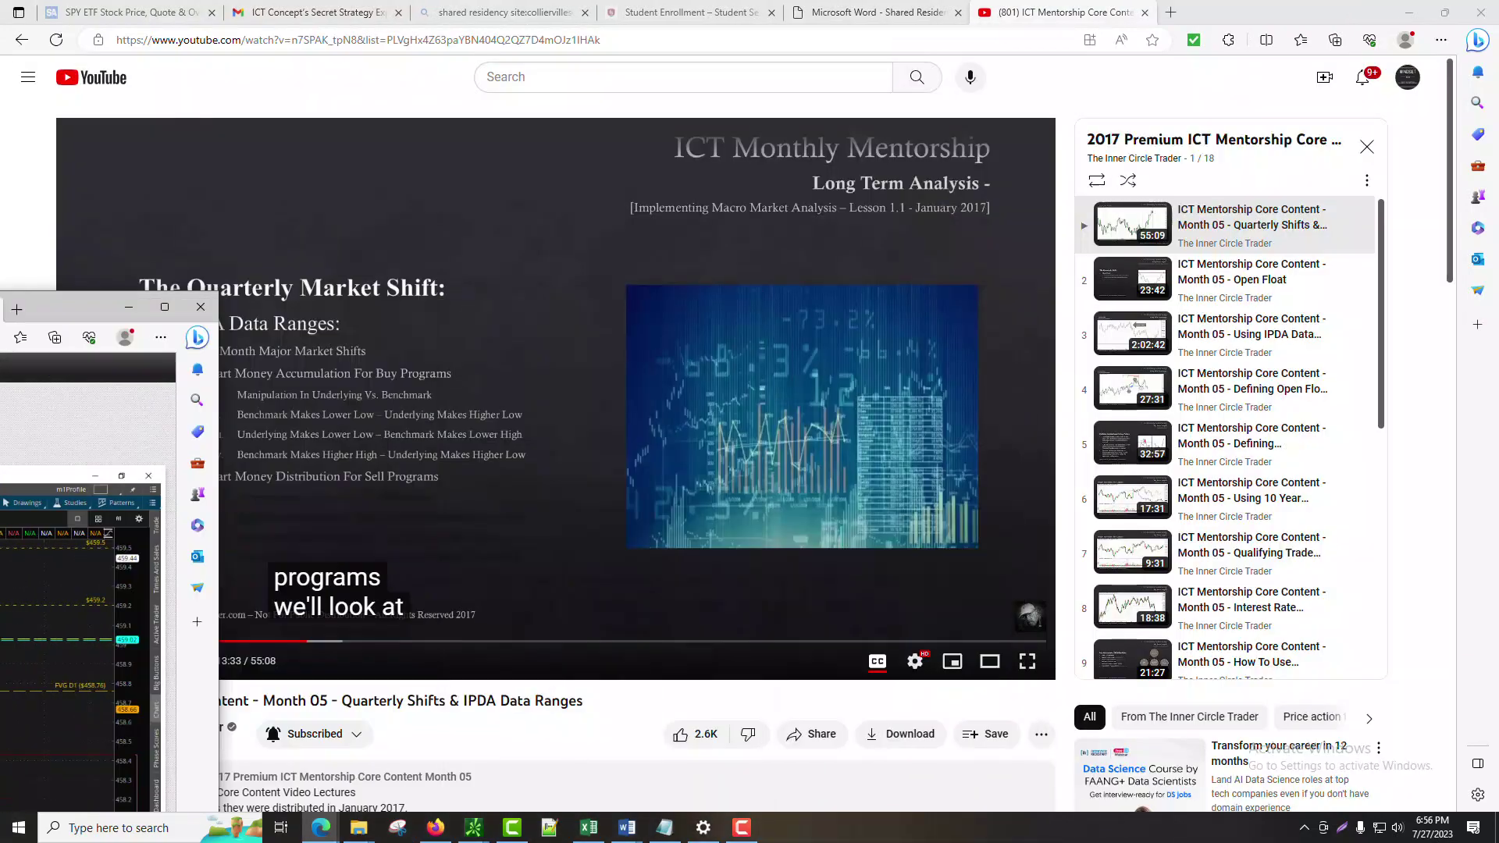
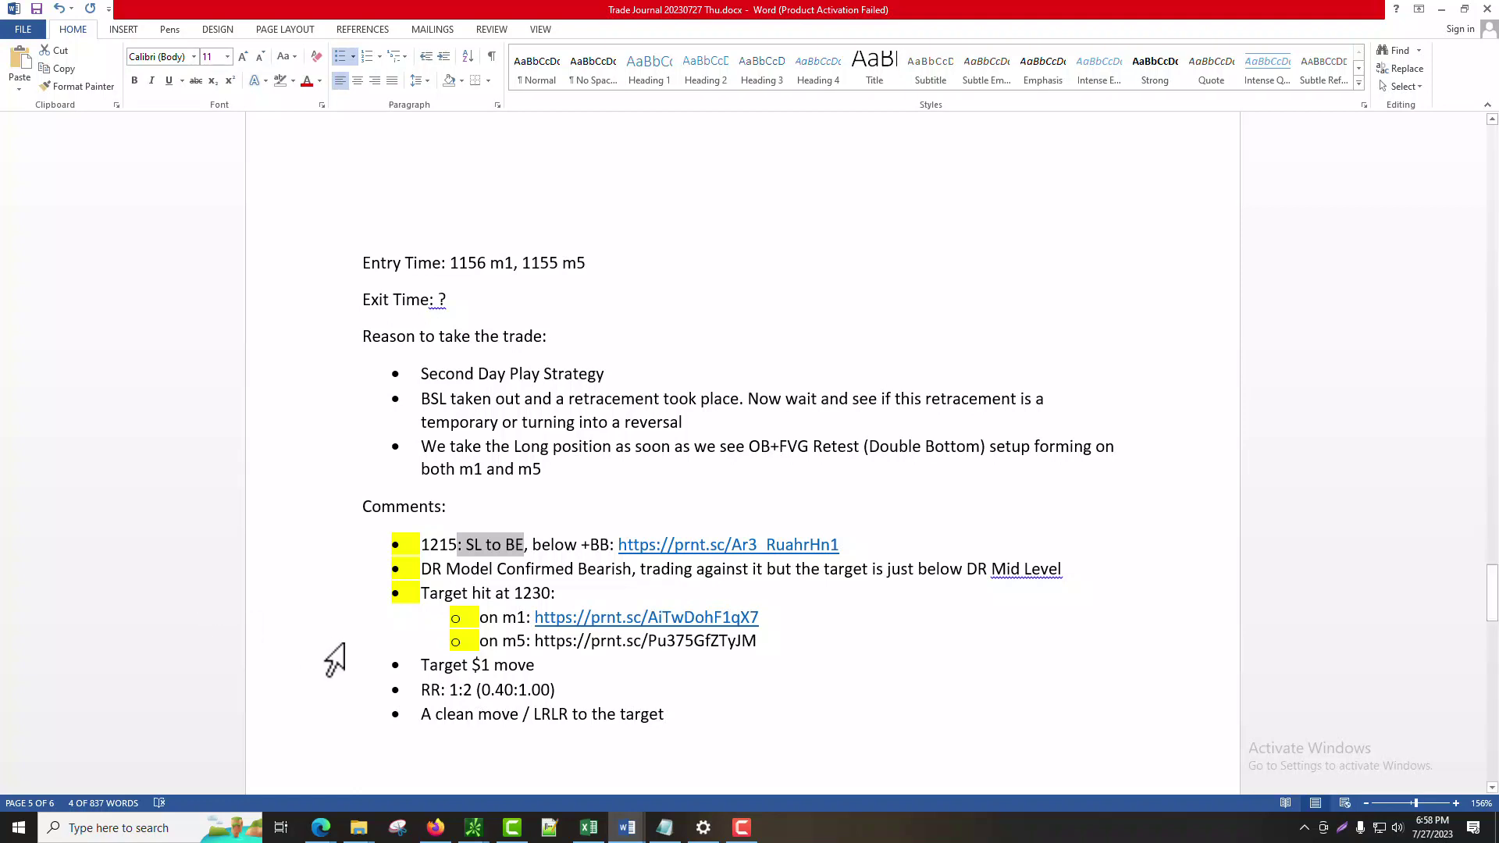
Step: Review the entry time, reasons and comments recorded for Trade #1 in the Word journal
scroll(334, 660, down, 2)
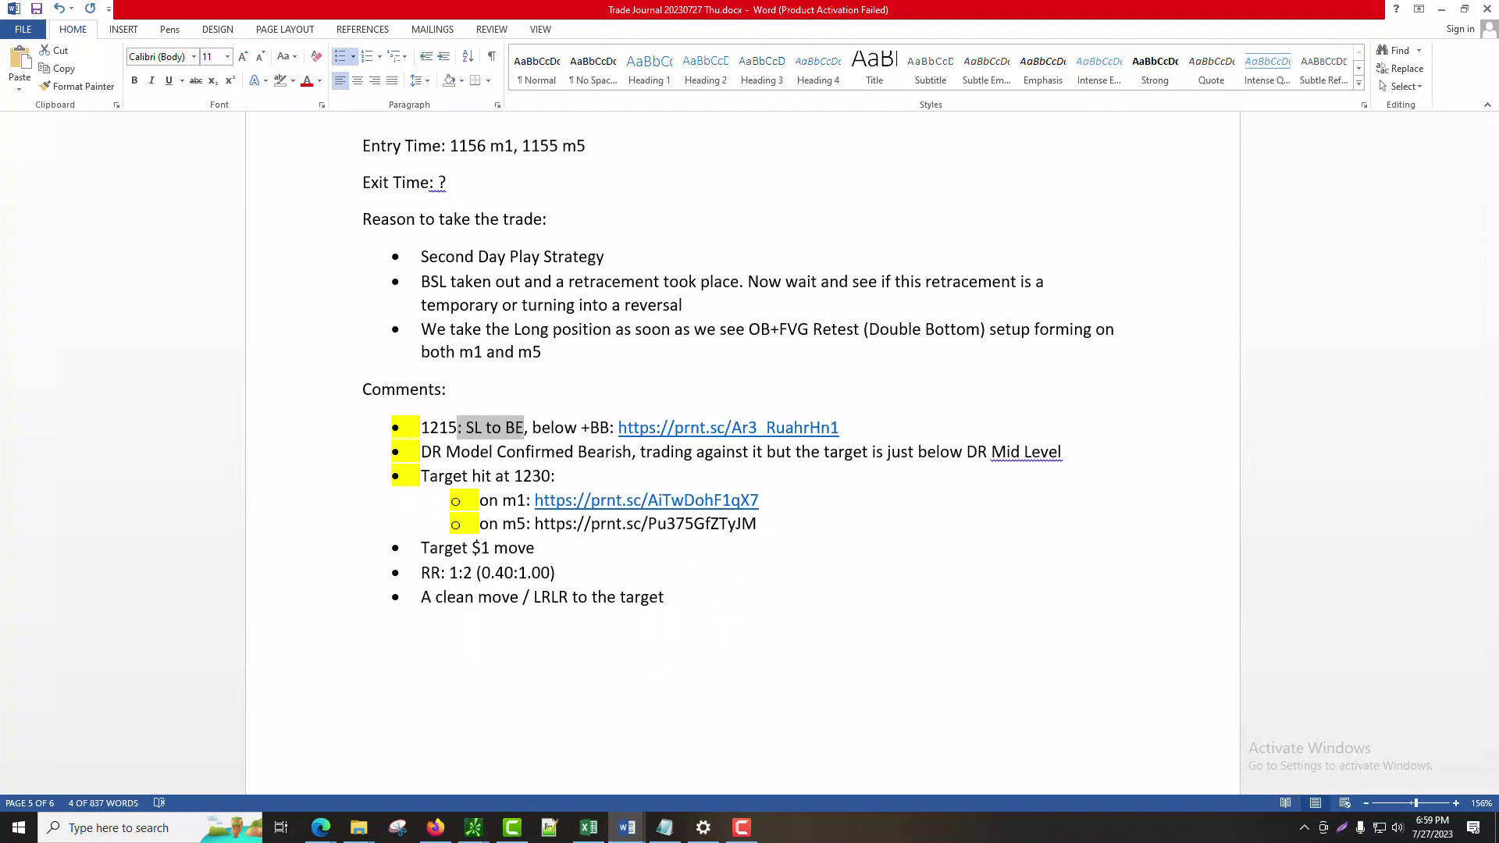
key(alt+Tab)
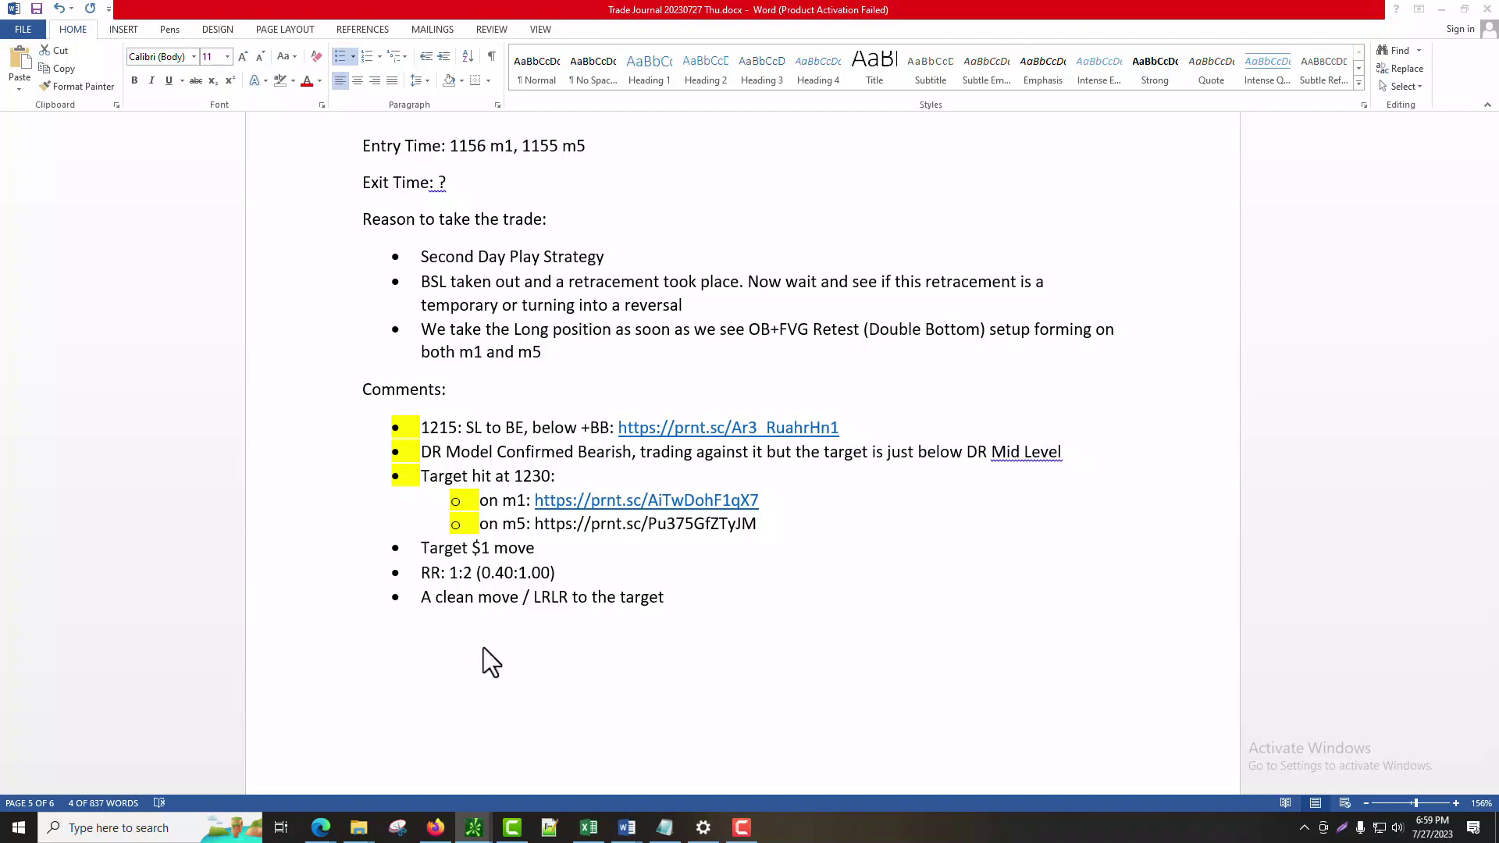
scroll(508, 675, up, 10)
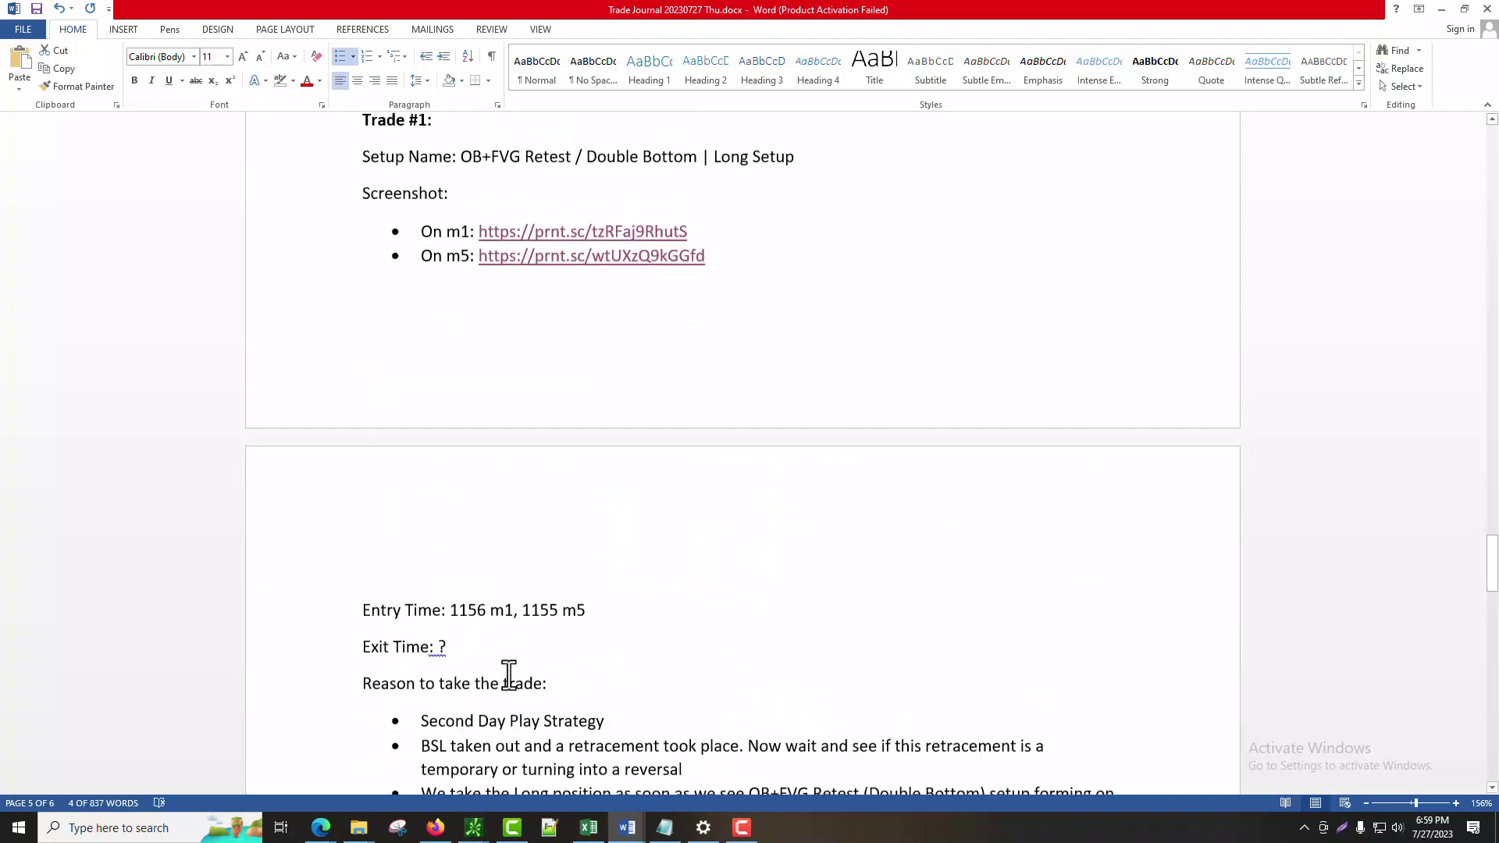
Step: Review the Trade #1 comments and go back to the ICT Concepts and DR Model Confluence Setup in the journal
scroll(509, 676, down, 12)
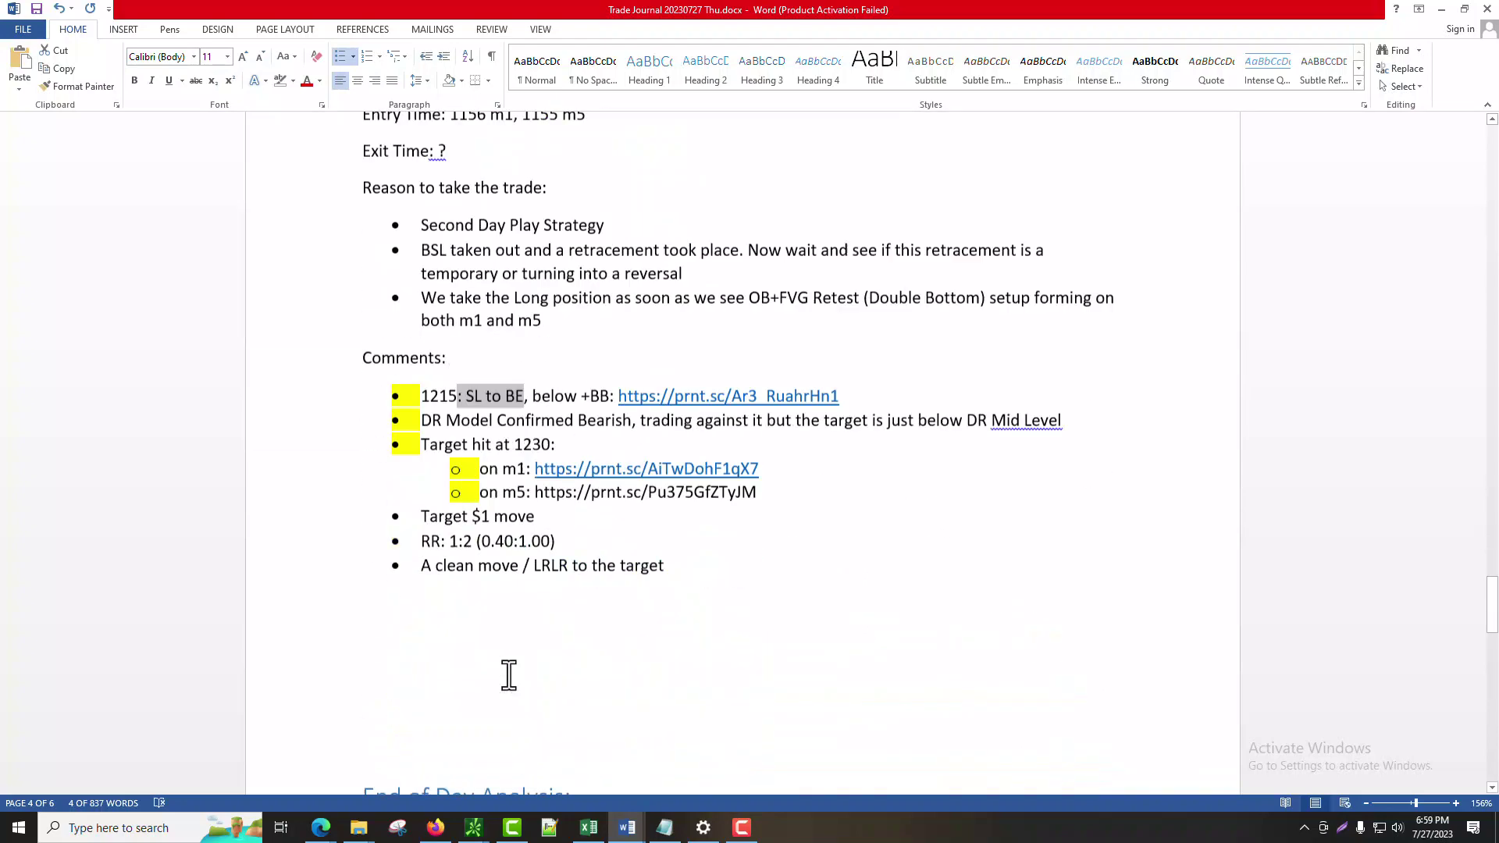
scroll(508, 675, up, 10)
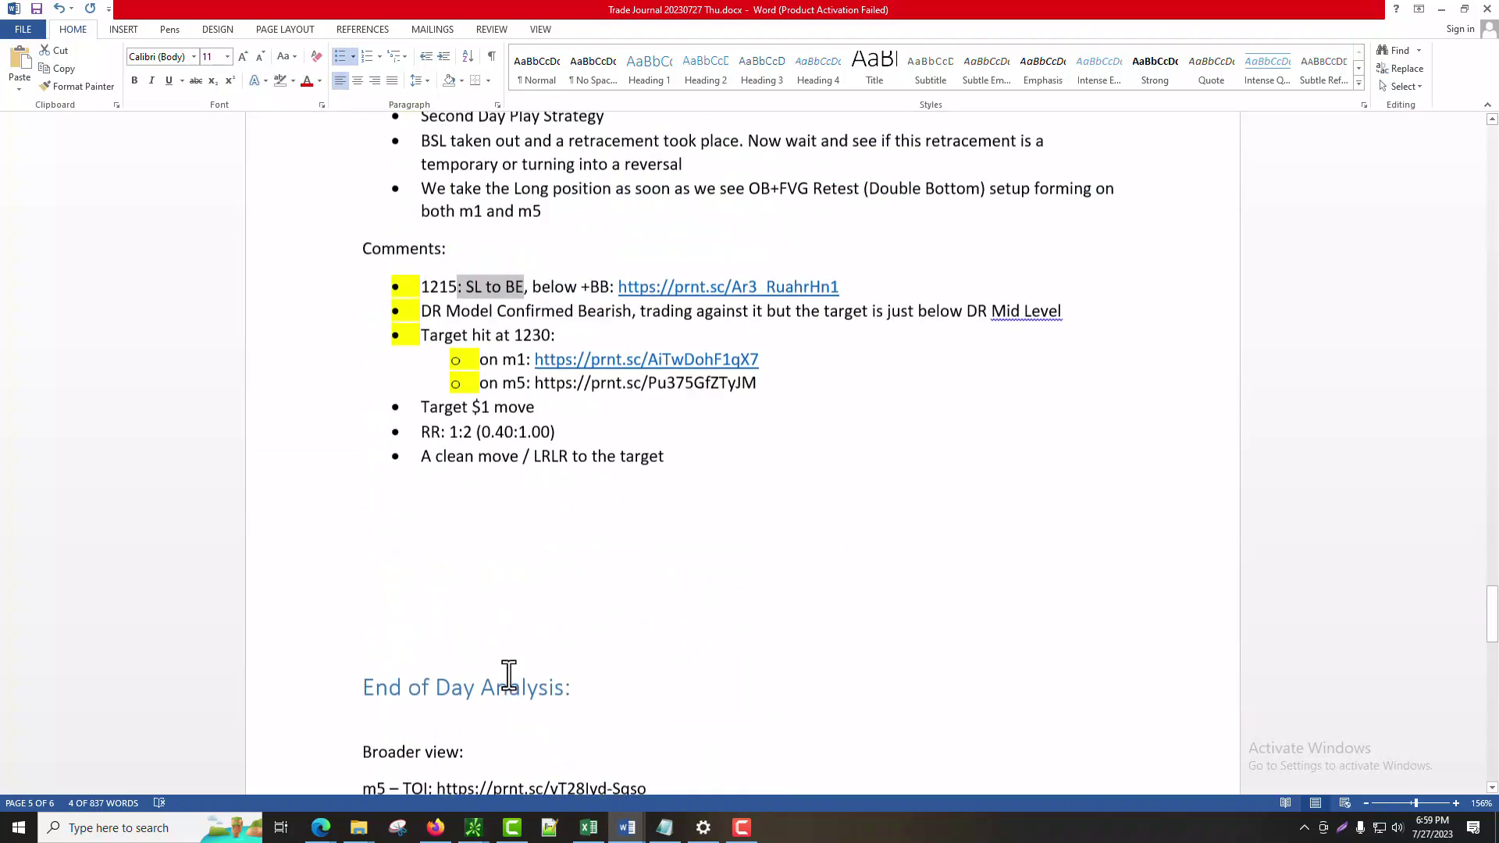
scroll(505, 673, up, 8)
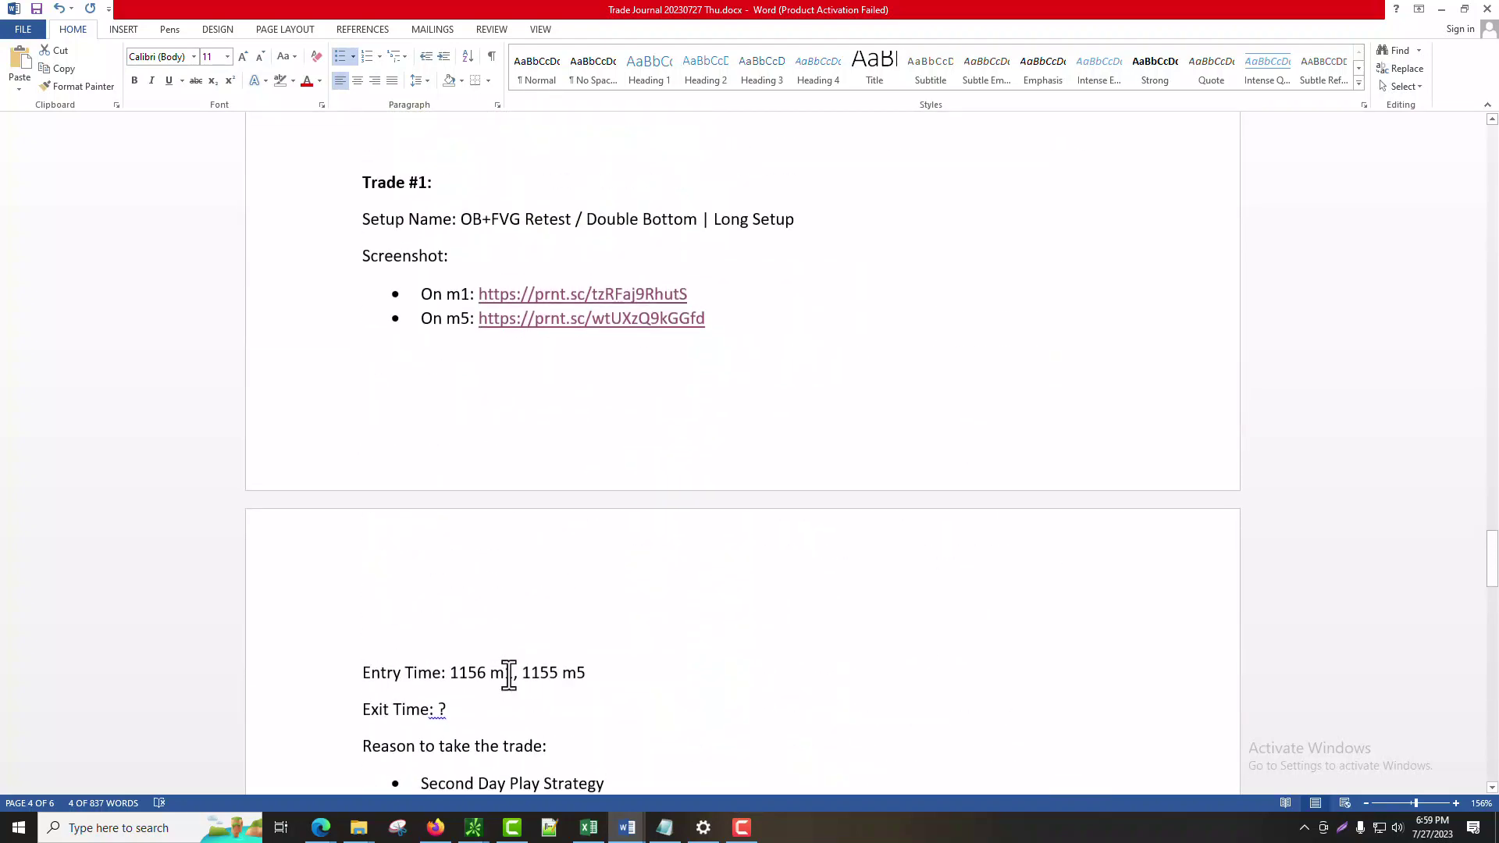
scroll(508, 675, up, 3)
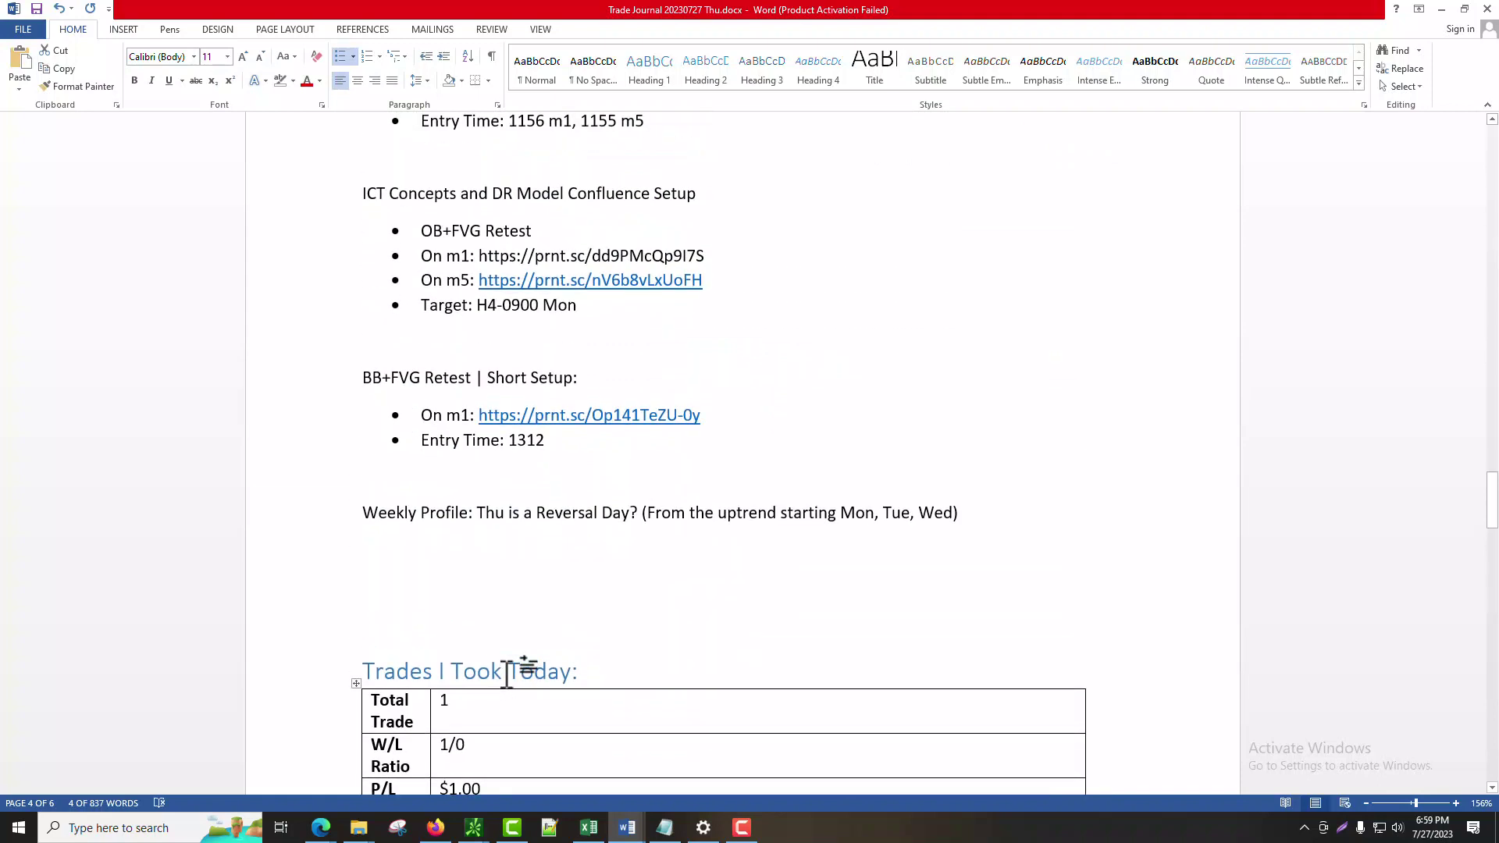
scroll(508, 671, up, 2)
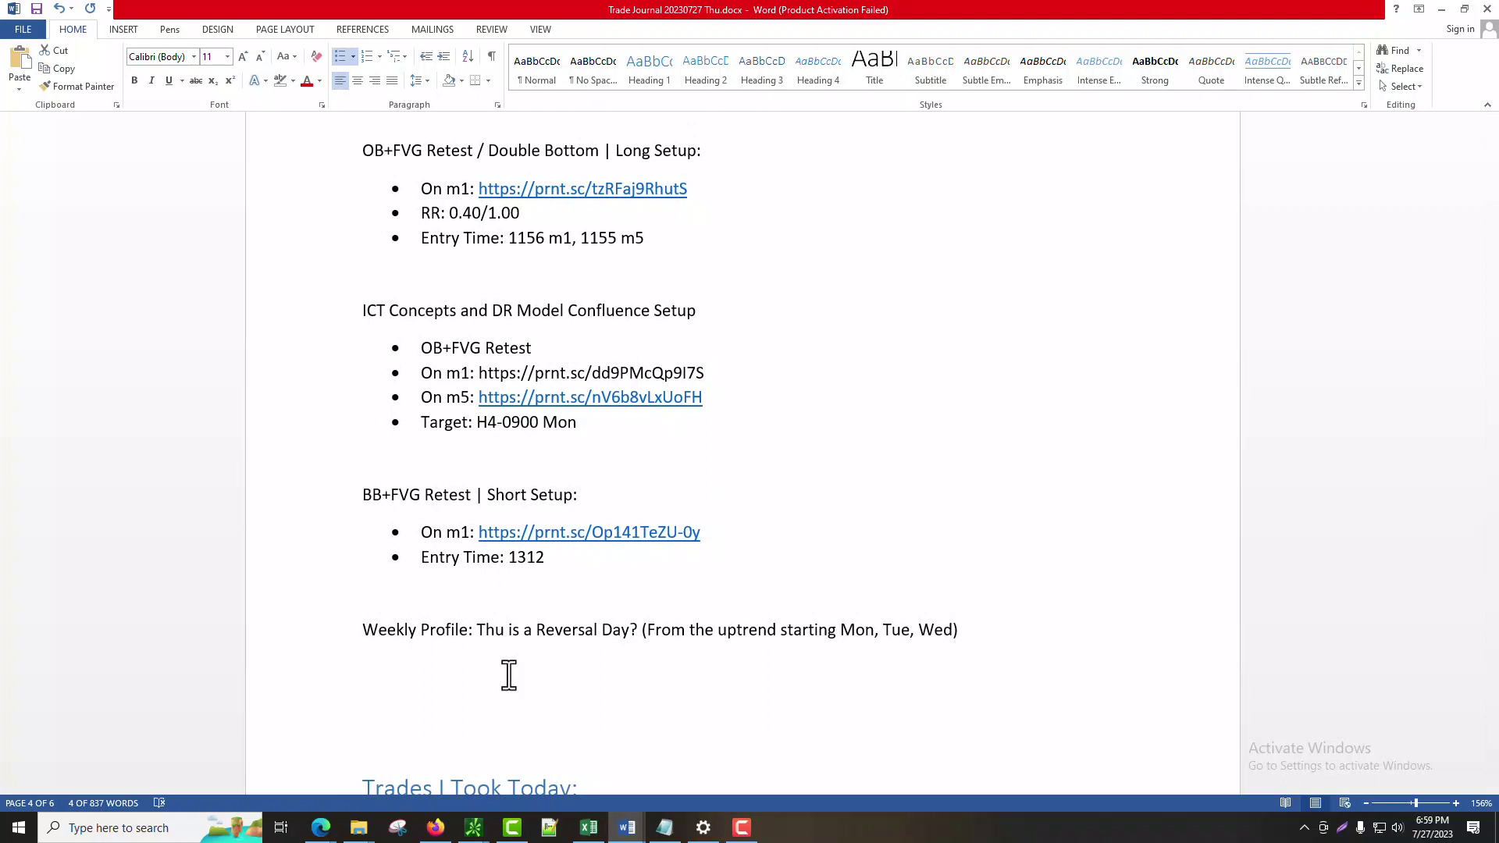
scroll(509, 676, up, 1)
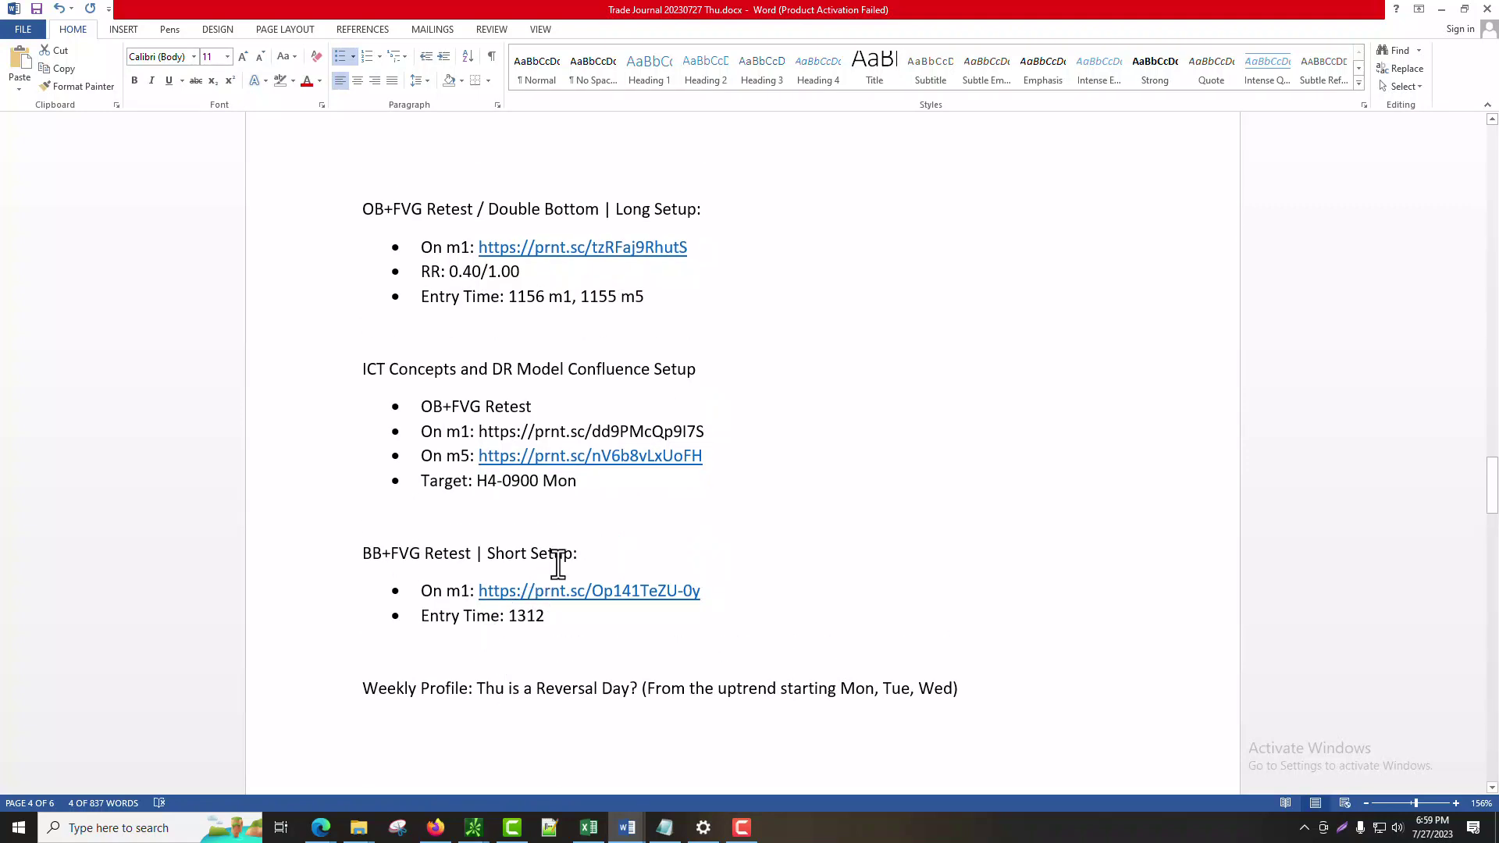
click(718, 520)
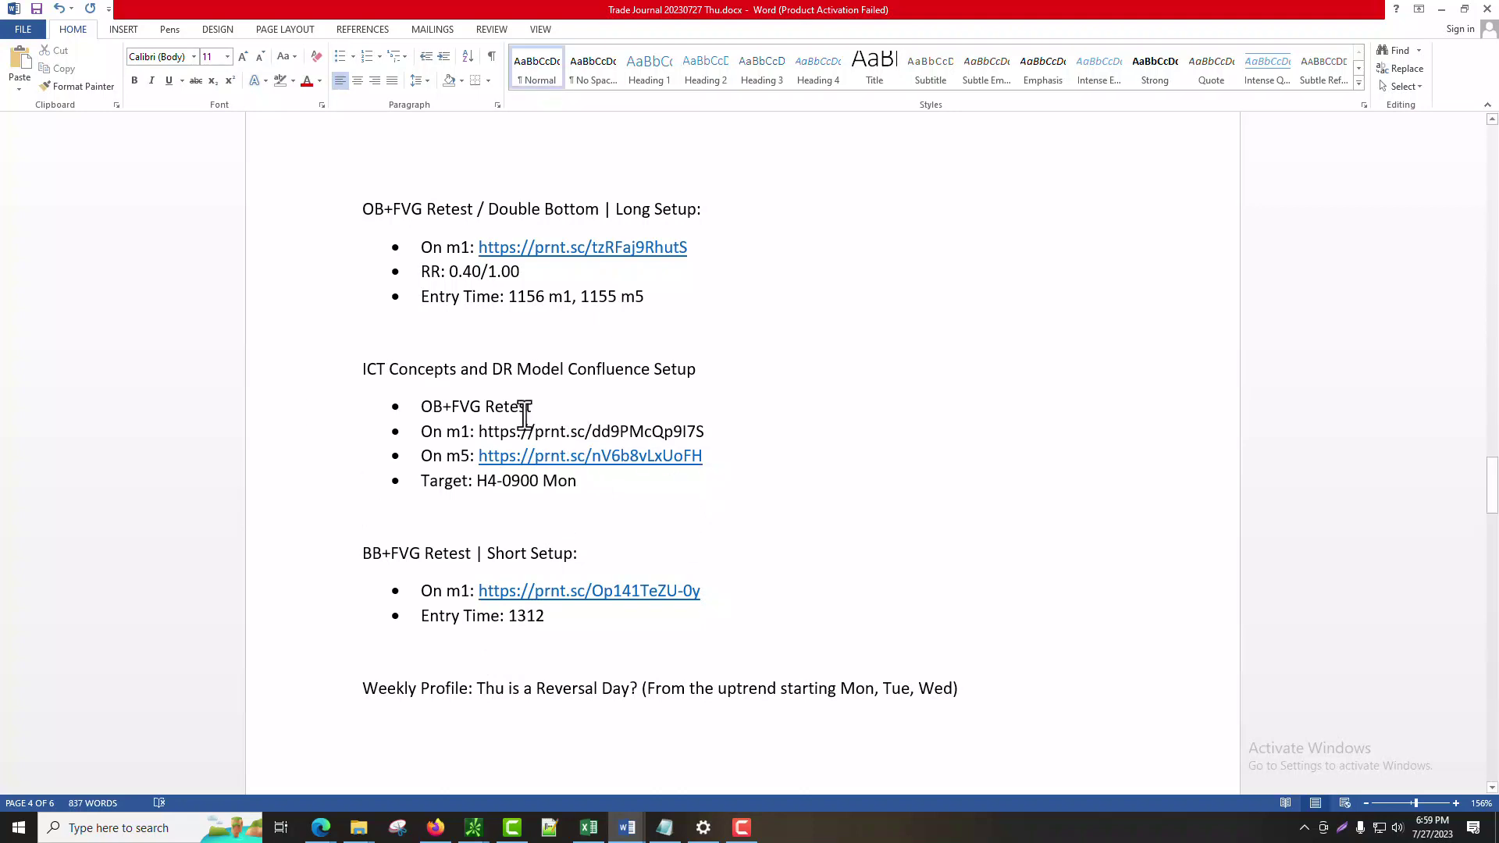
Step: Turn the m1 screenshot address under ICT Concepts and DR Model Confluence Setup into a hyperlink and open it
click(724, 438)
key(Return)
key(Delete)
ctrl+click(584, 437)
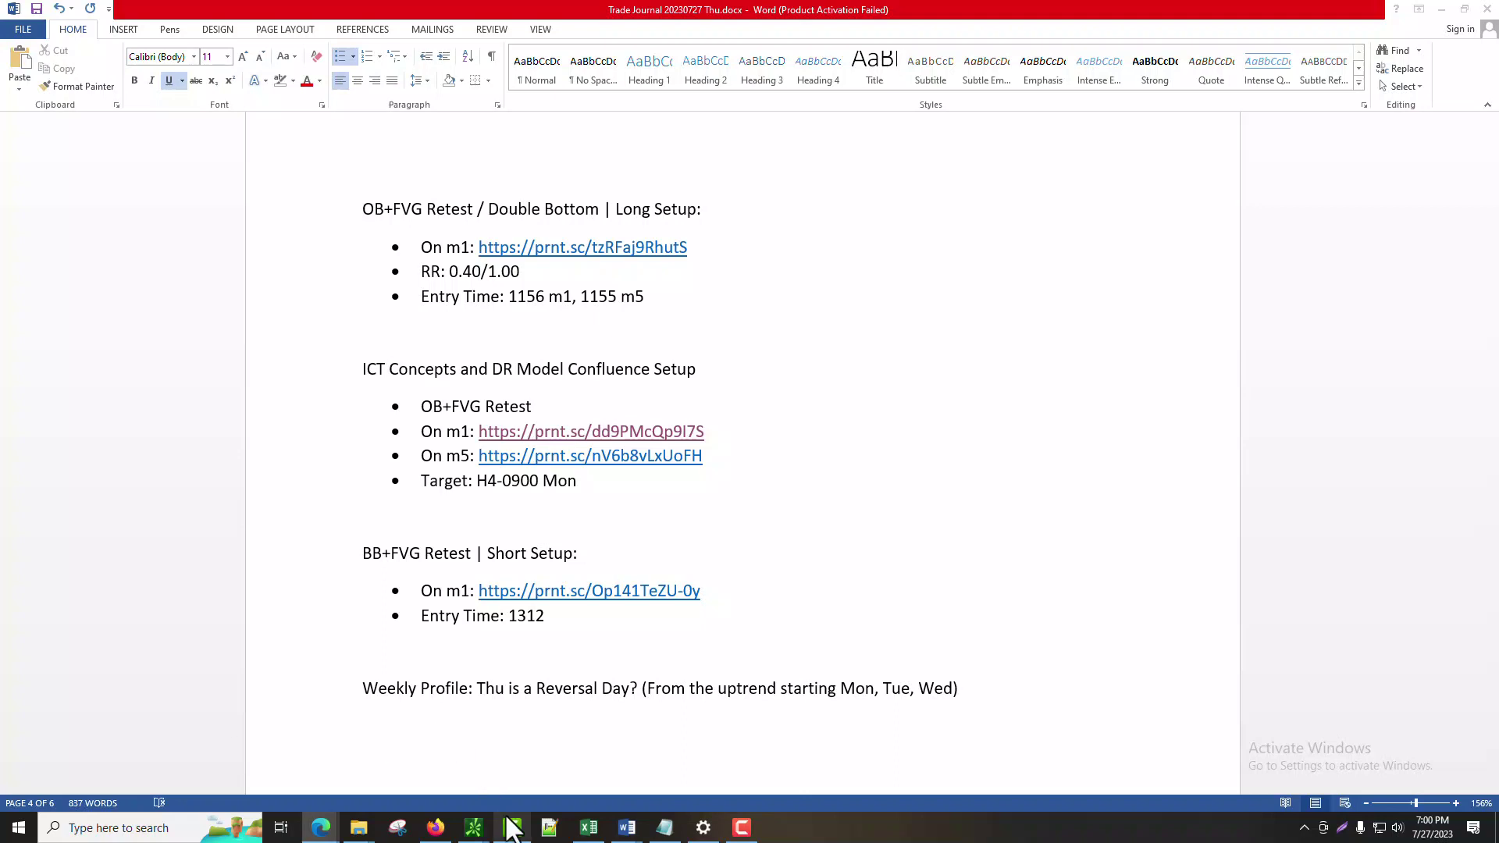
Step: Switch to the hourly SPY chart in thinkorswim and show it in full size
mouse_move(468, 833)
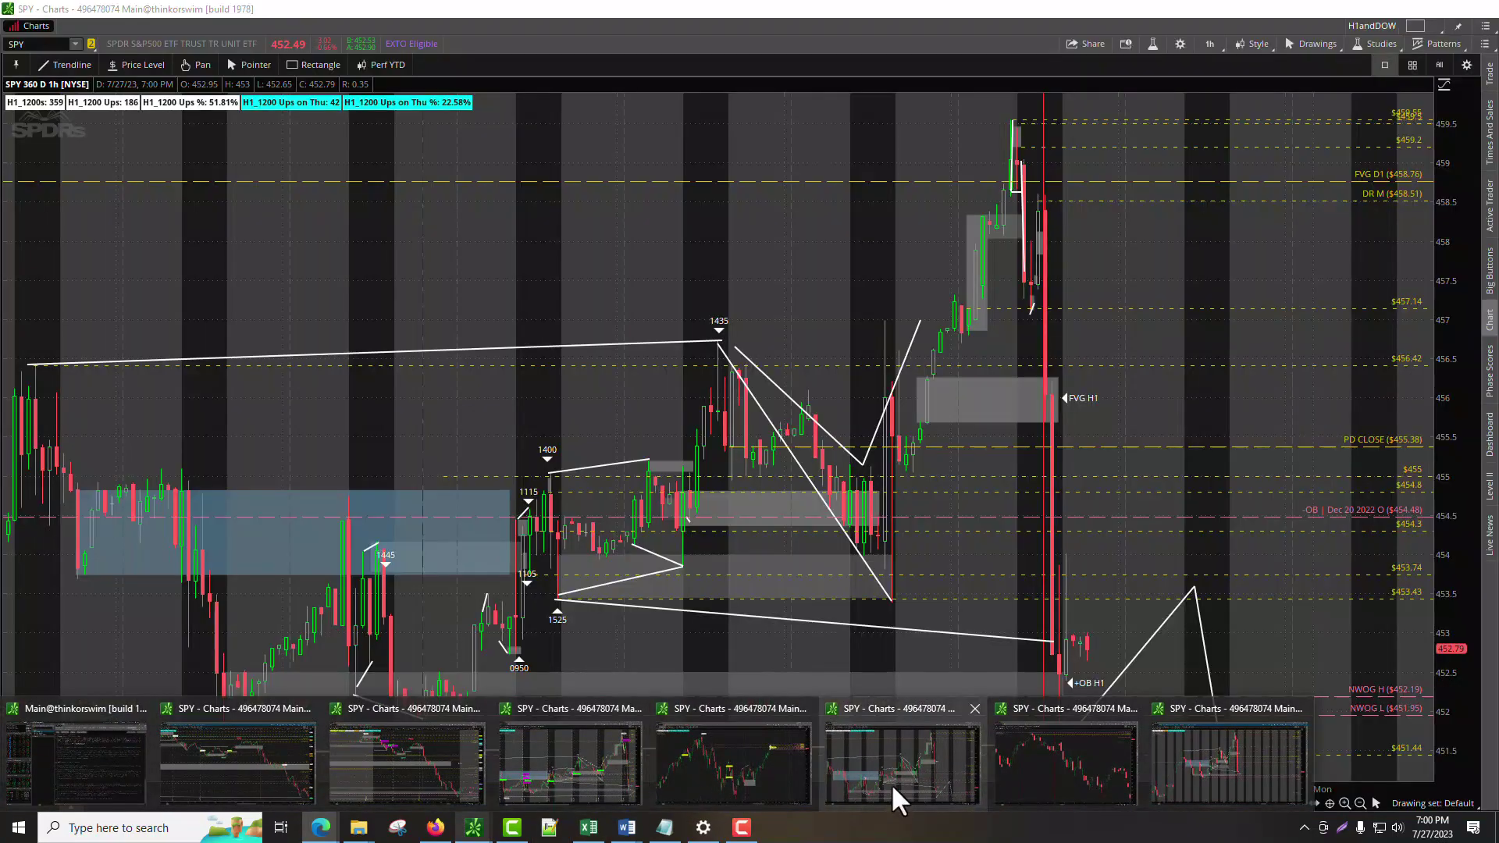
click(891, 784)
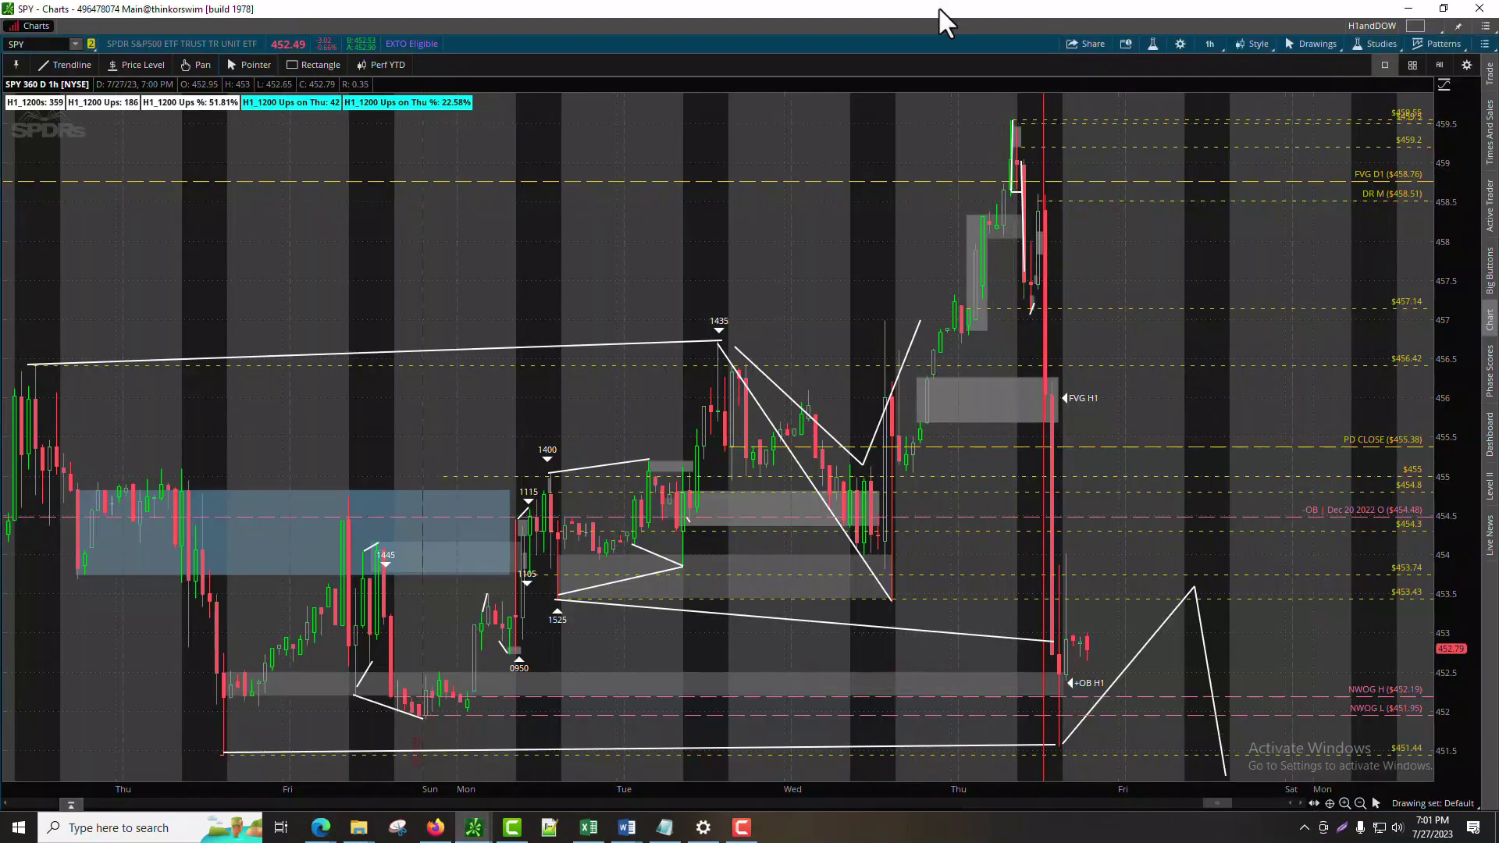
click(1407, 8)
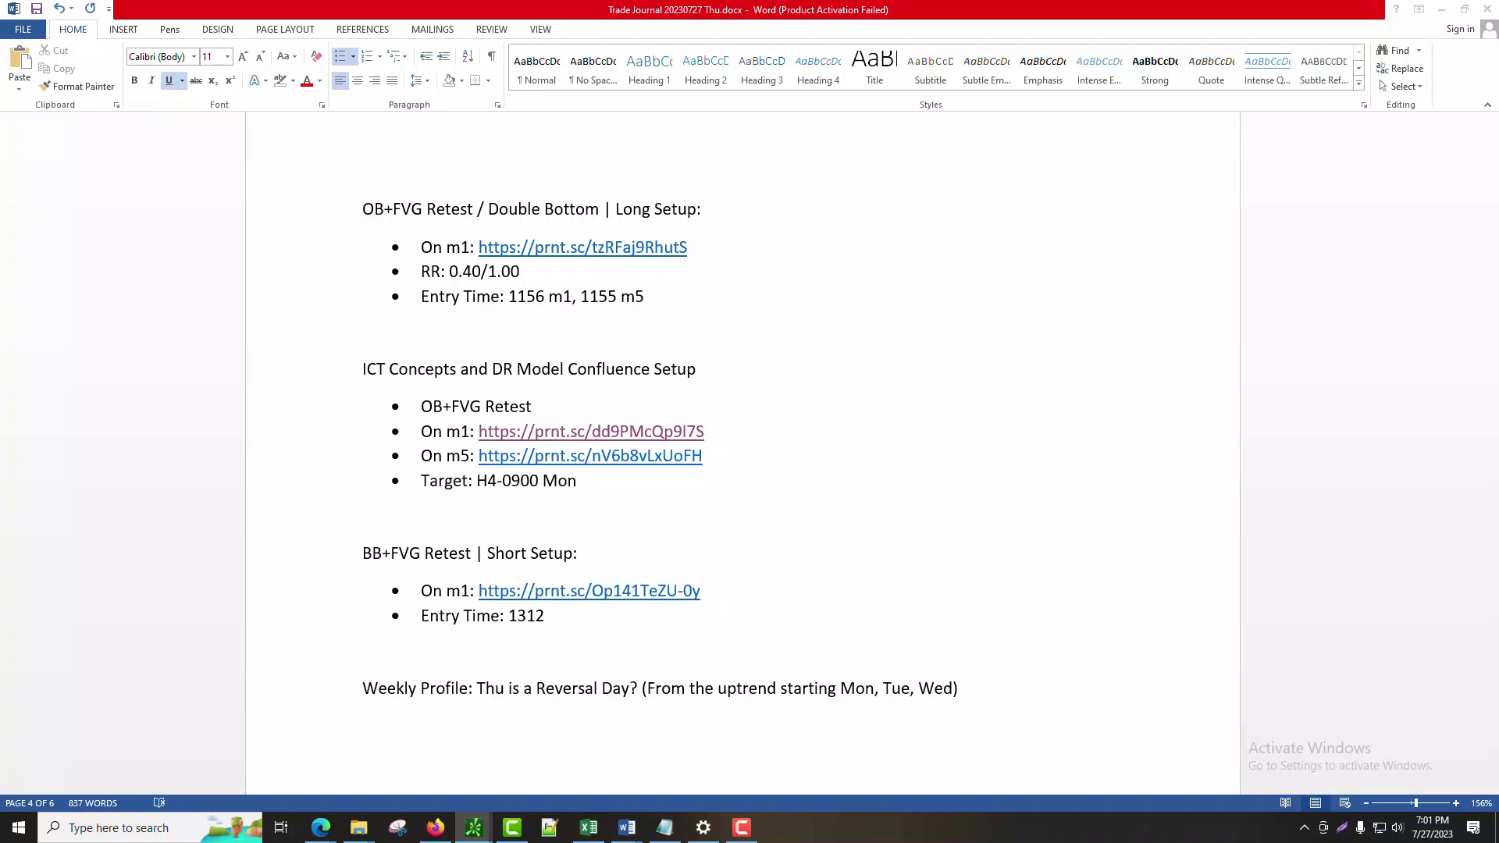
key(alt+Tab)
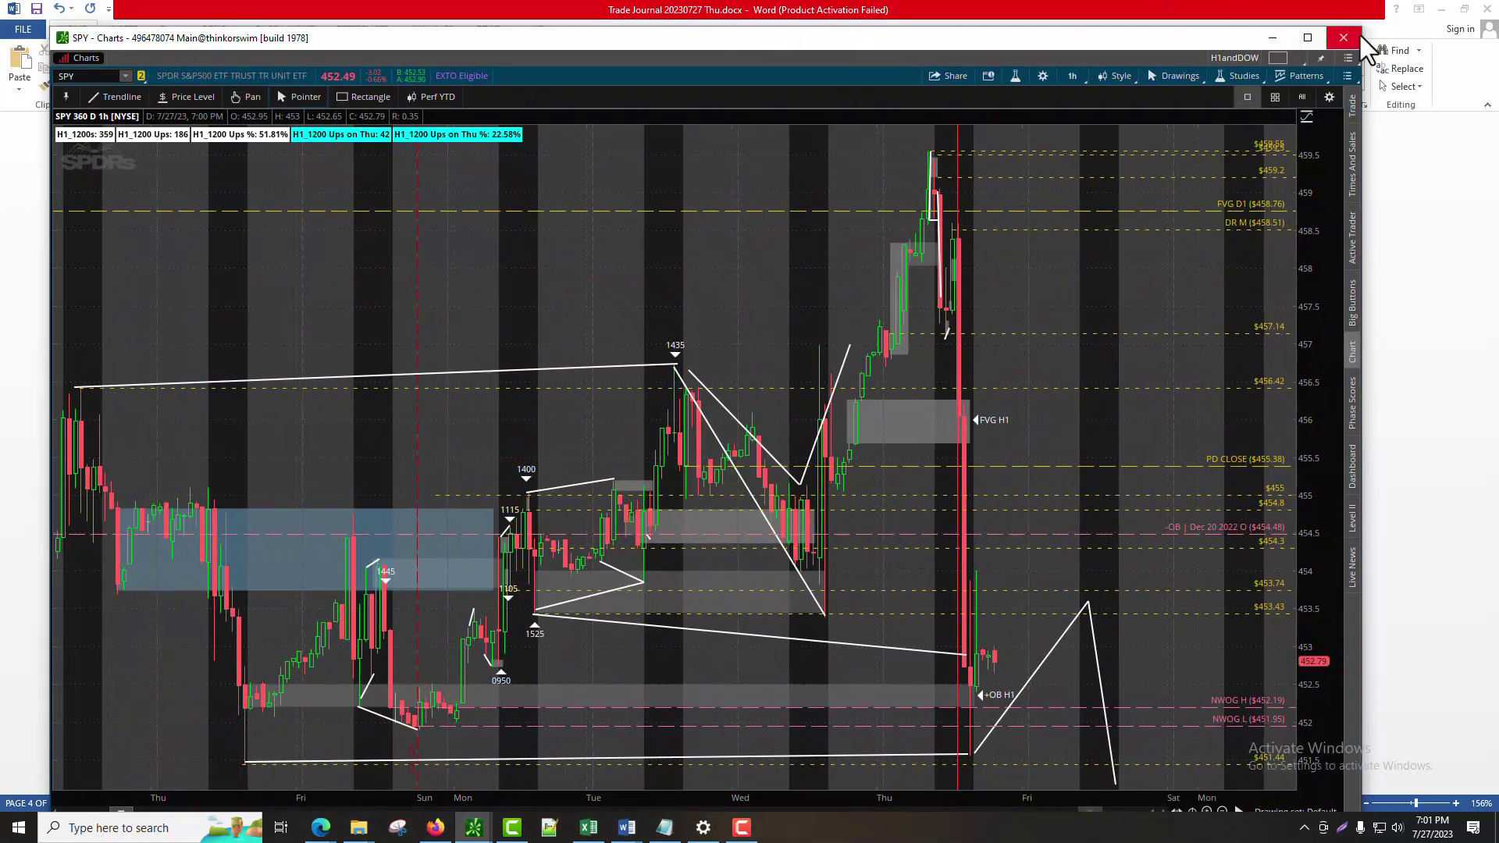
click(1312, 37)
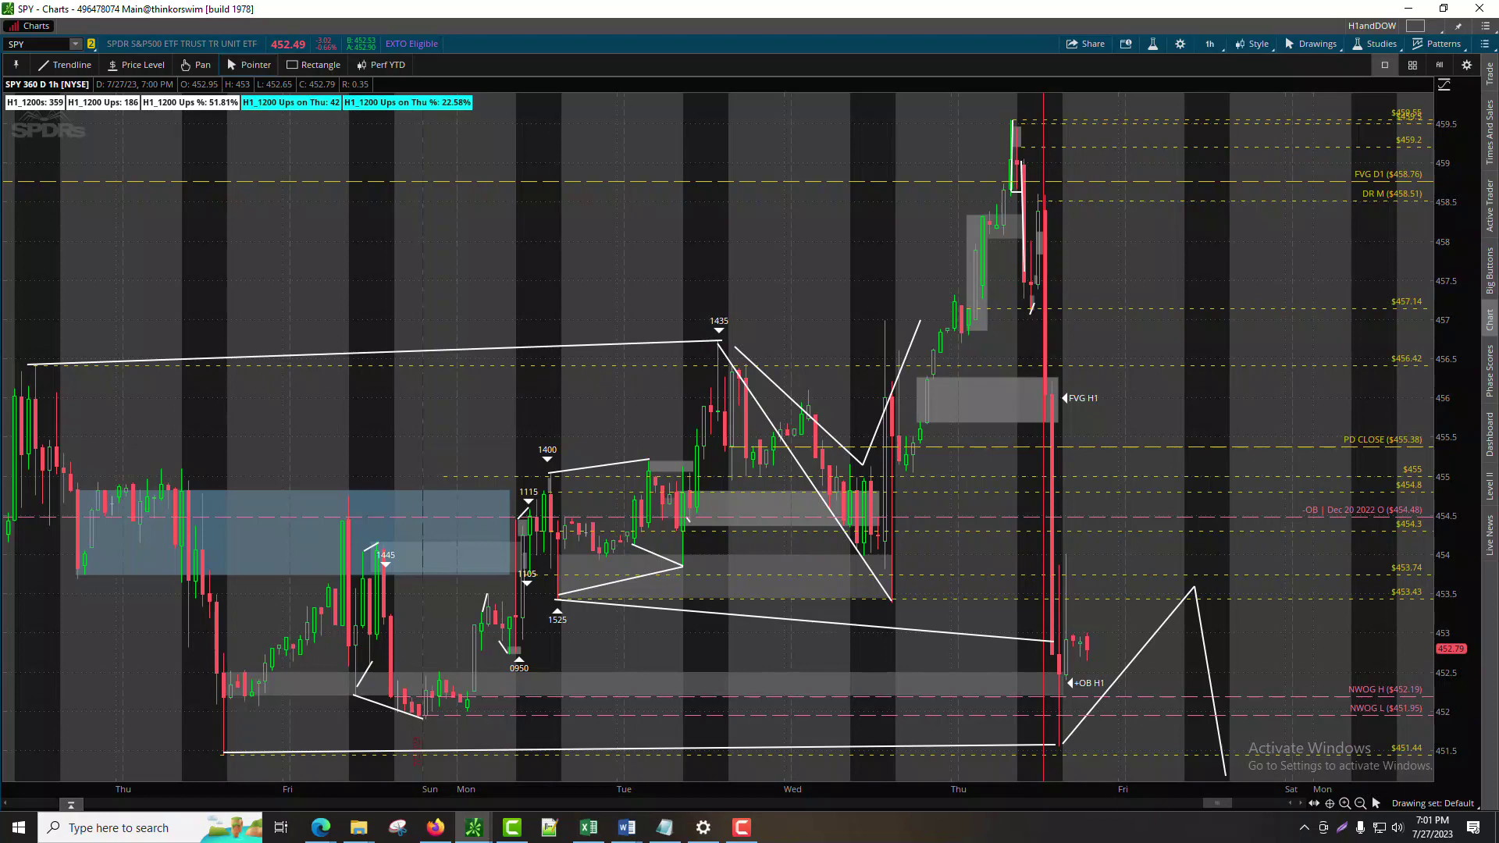
Step: Return to the Trade Journal 20230727 Thu document in Word and open the confluence setup's m5 screenshot link
mouse_move(627, 826)
mouse_move(678, 757)
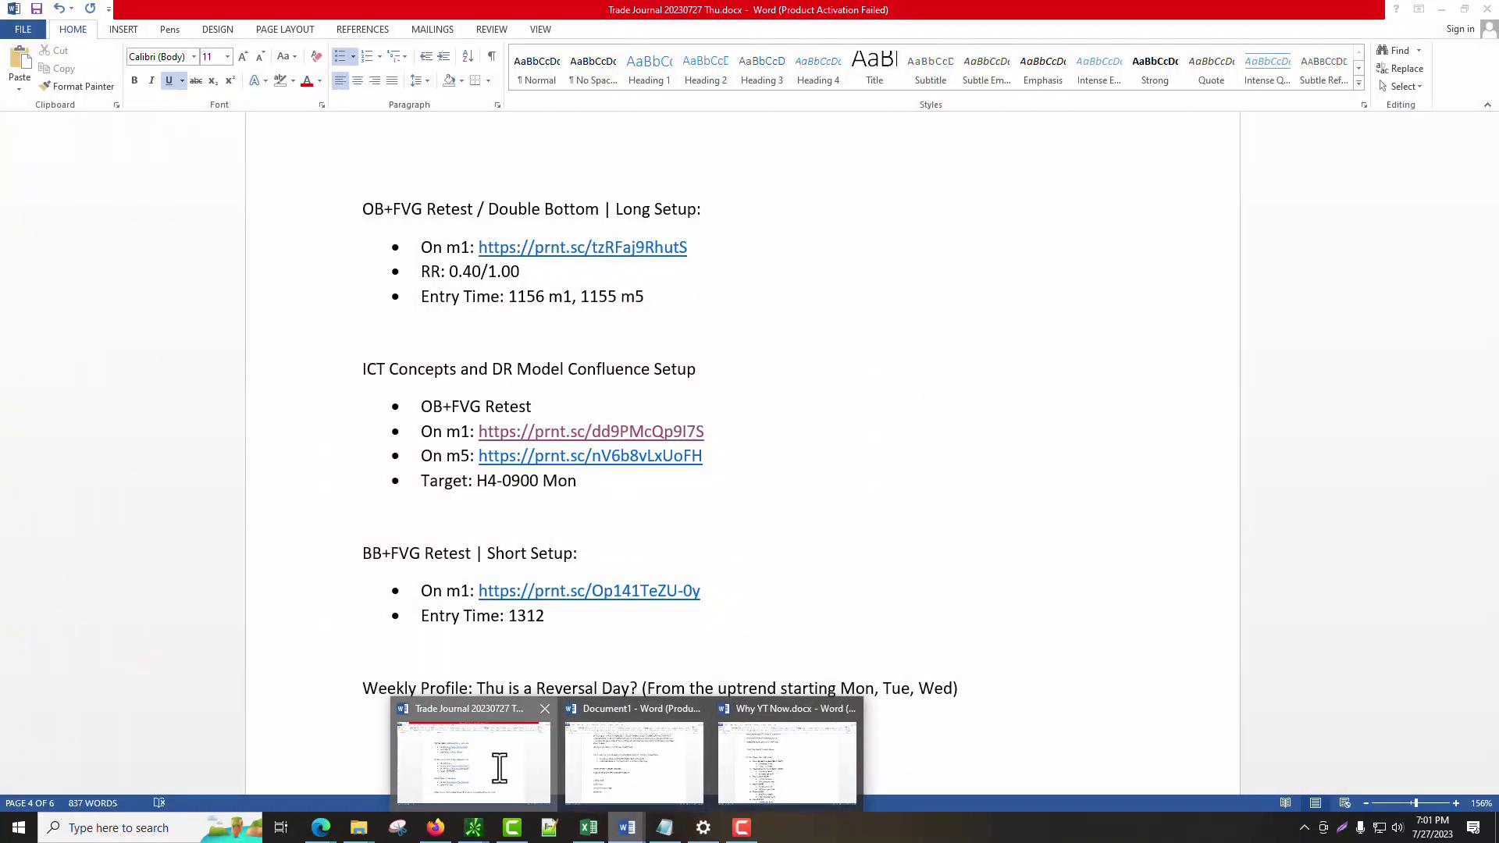
click(495, 767)
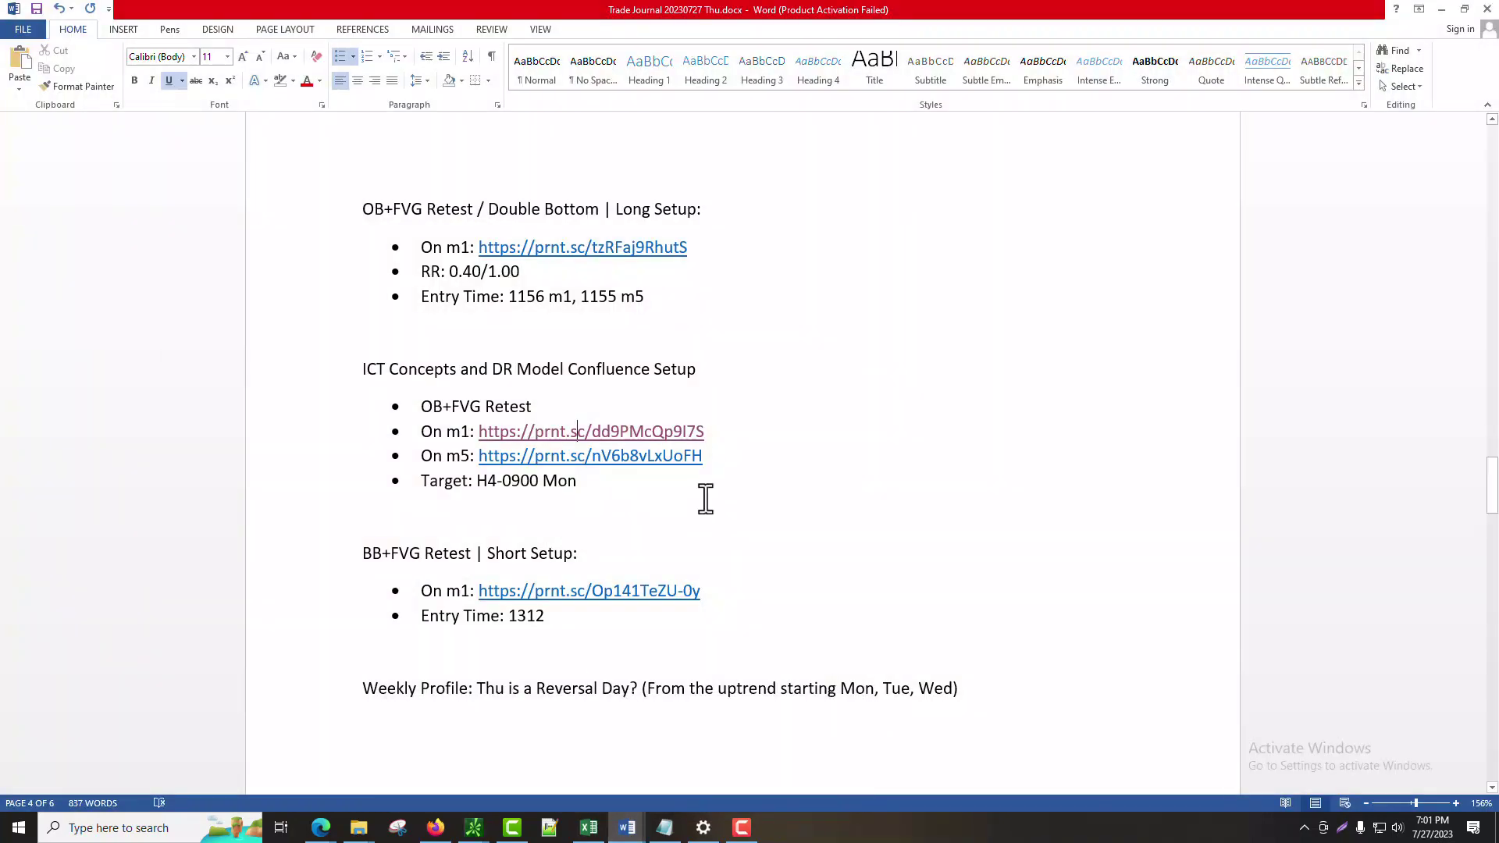
ctrl+click(637, 459)
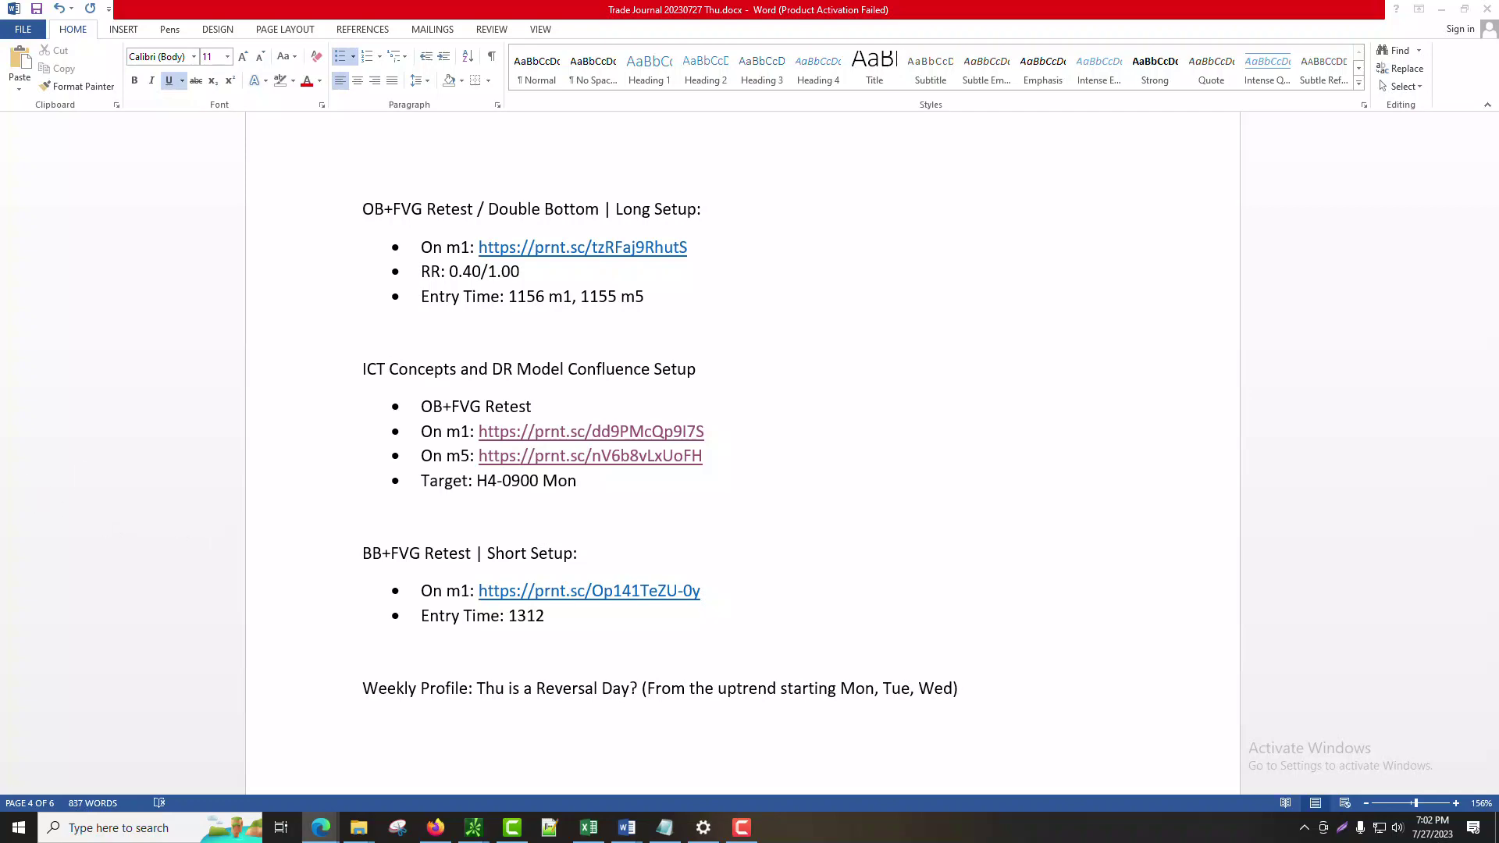
Step: Return to the Word journal and open the m1 screenshot link of the BB+FVG Retest short setup
click(631, 669)
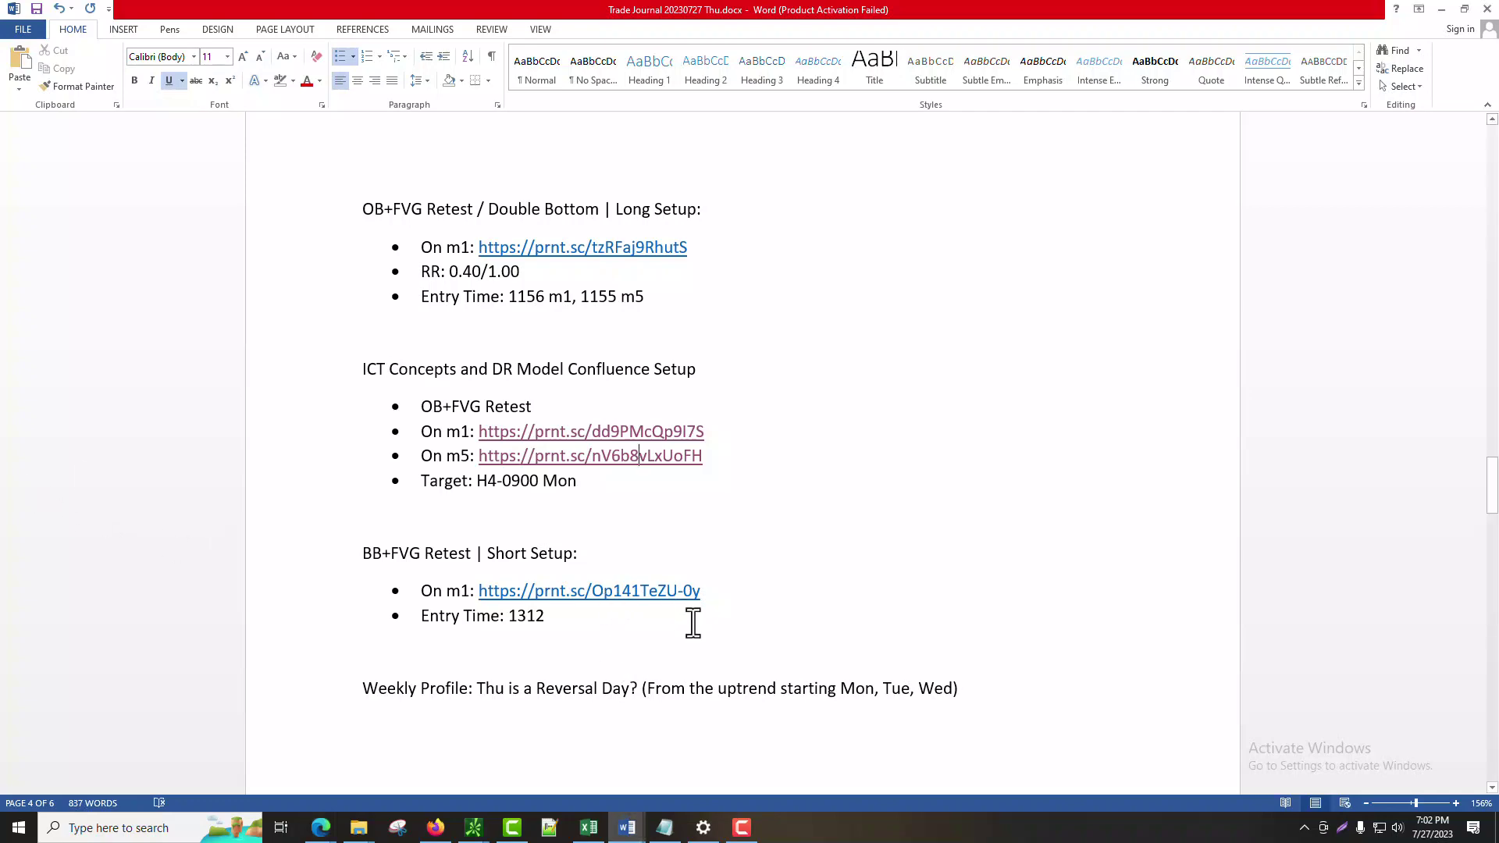
scroll(693, 622, down, 1)
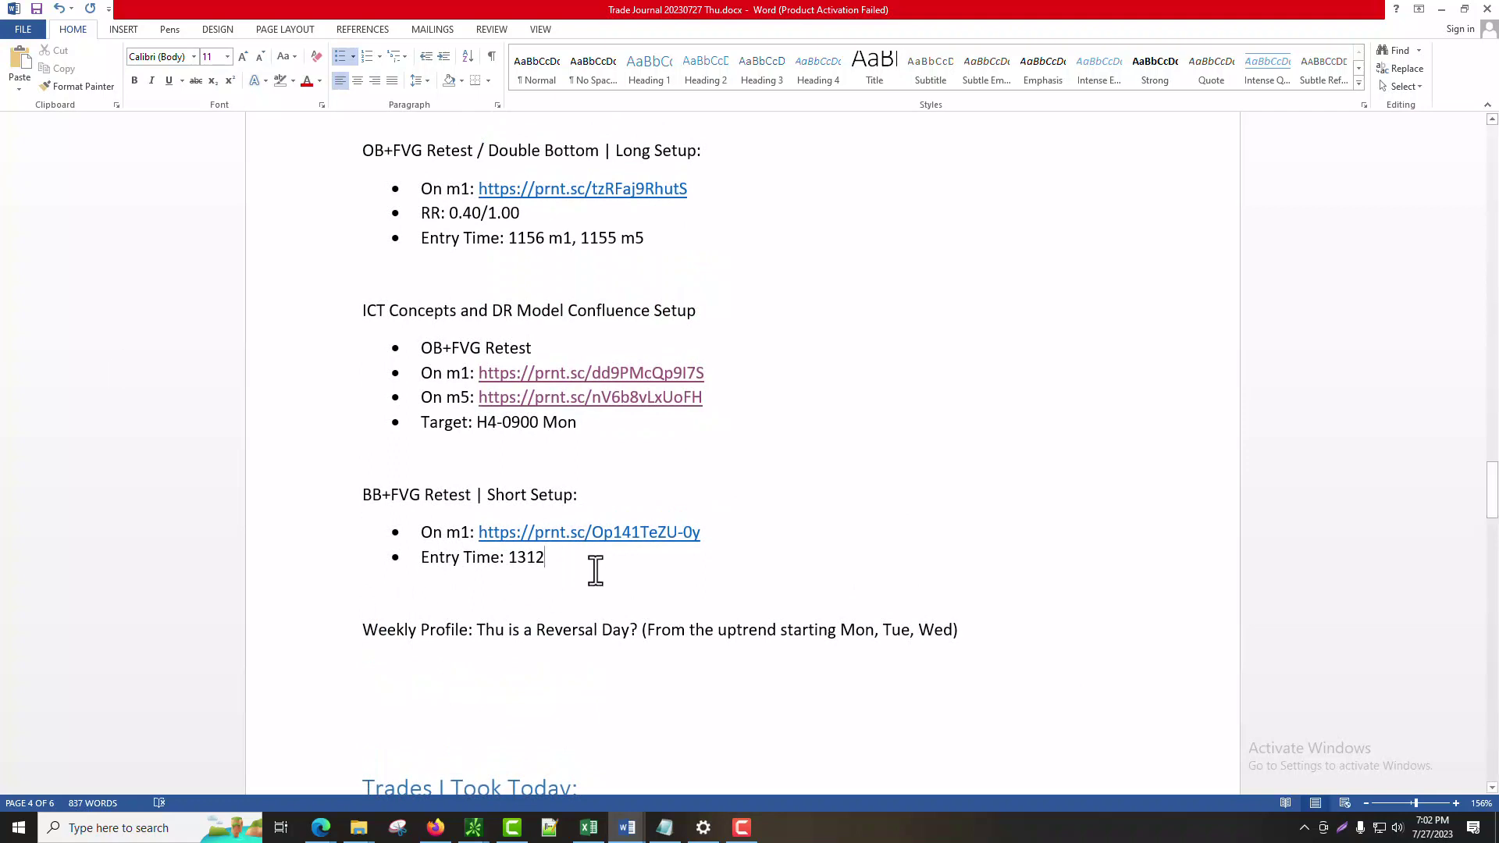
ctrl+click(634, 534)
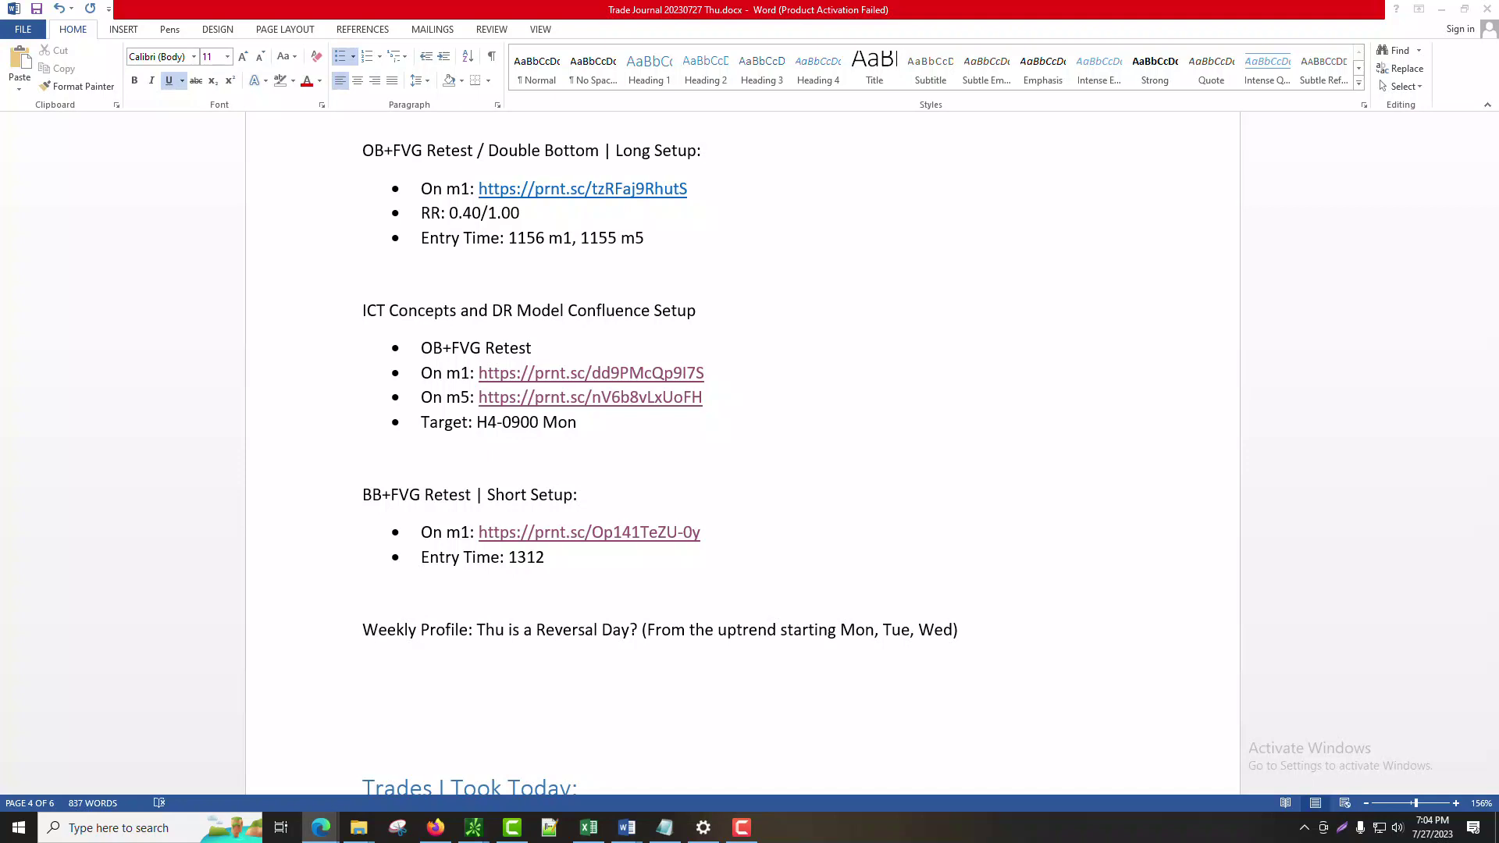
Step: Minimize the Word journal, bring up the 4-hour SPY chart in thinkorswim and move its window off the hourly chart
key(alt+Tab)
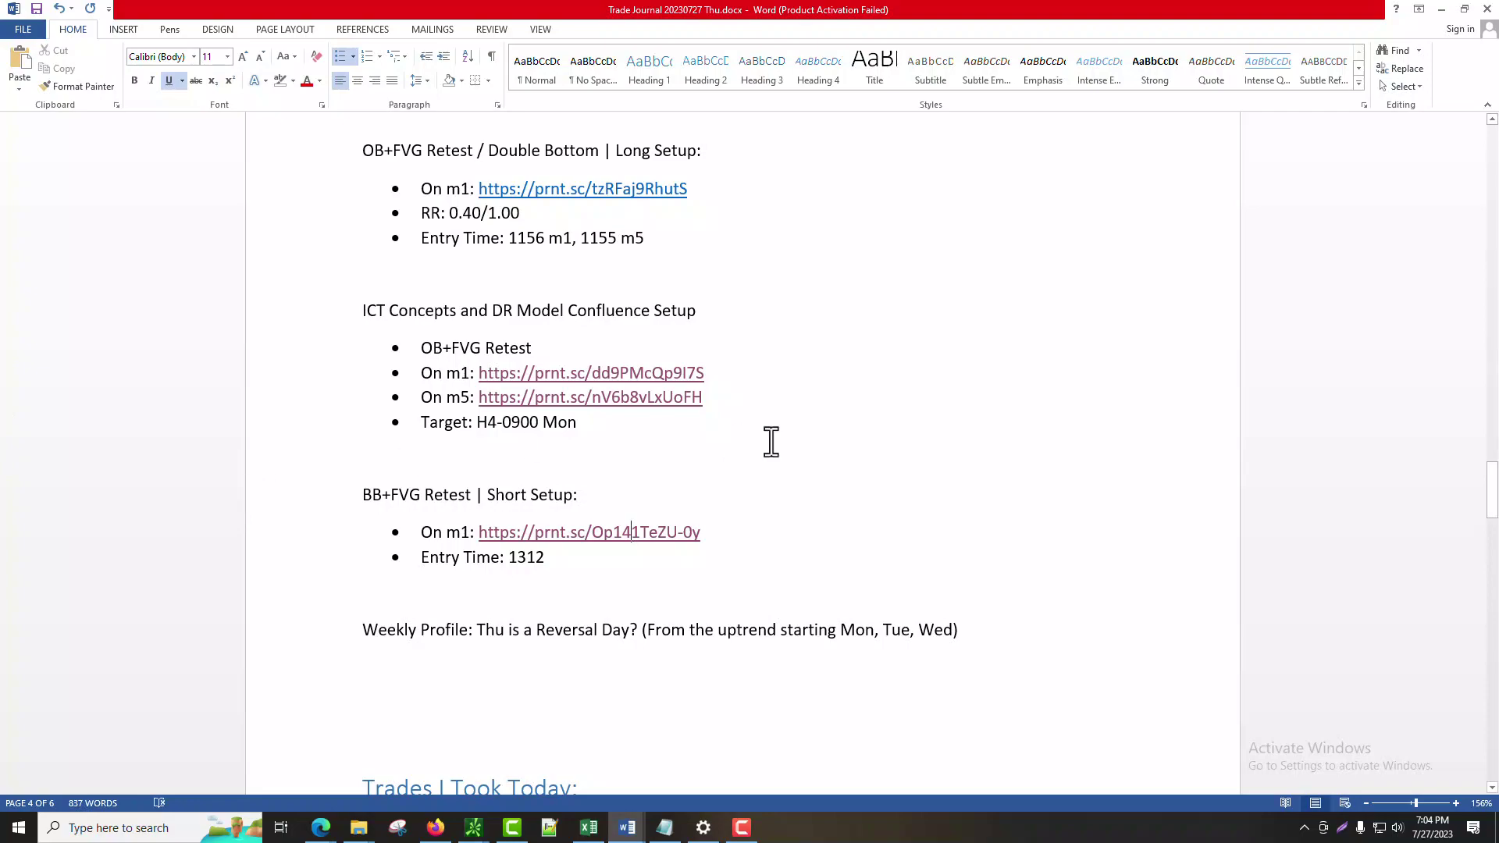
click(1441, 10)
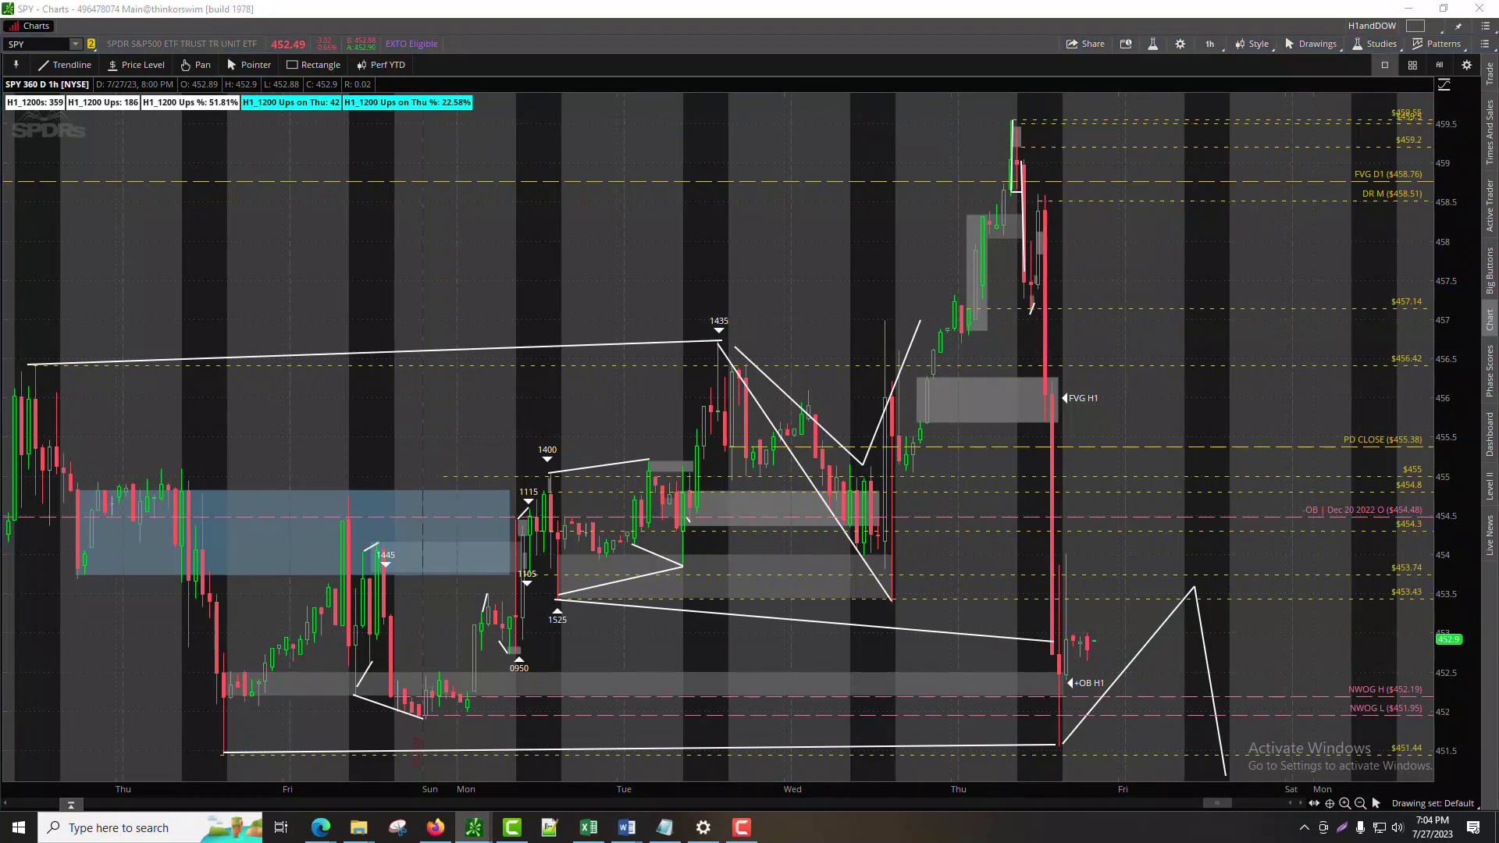
mouse_move(482, 833)
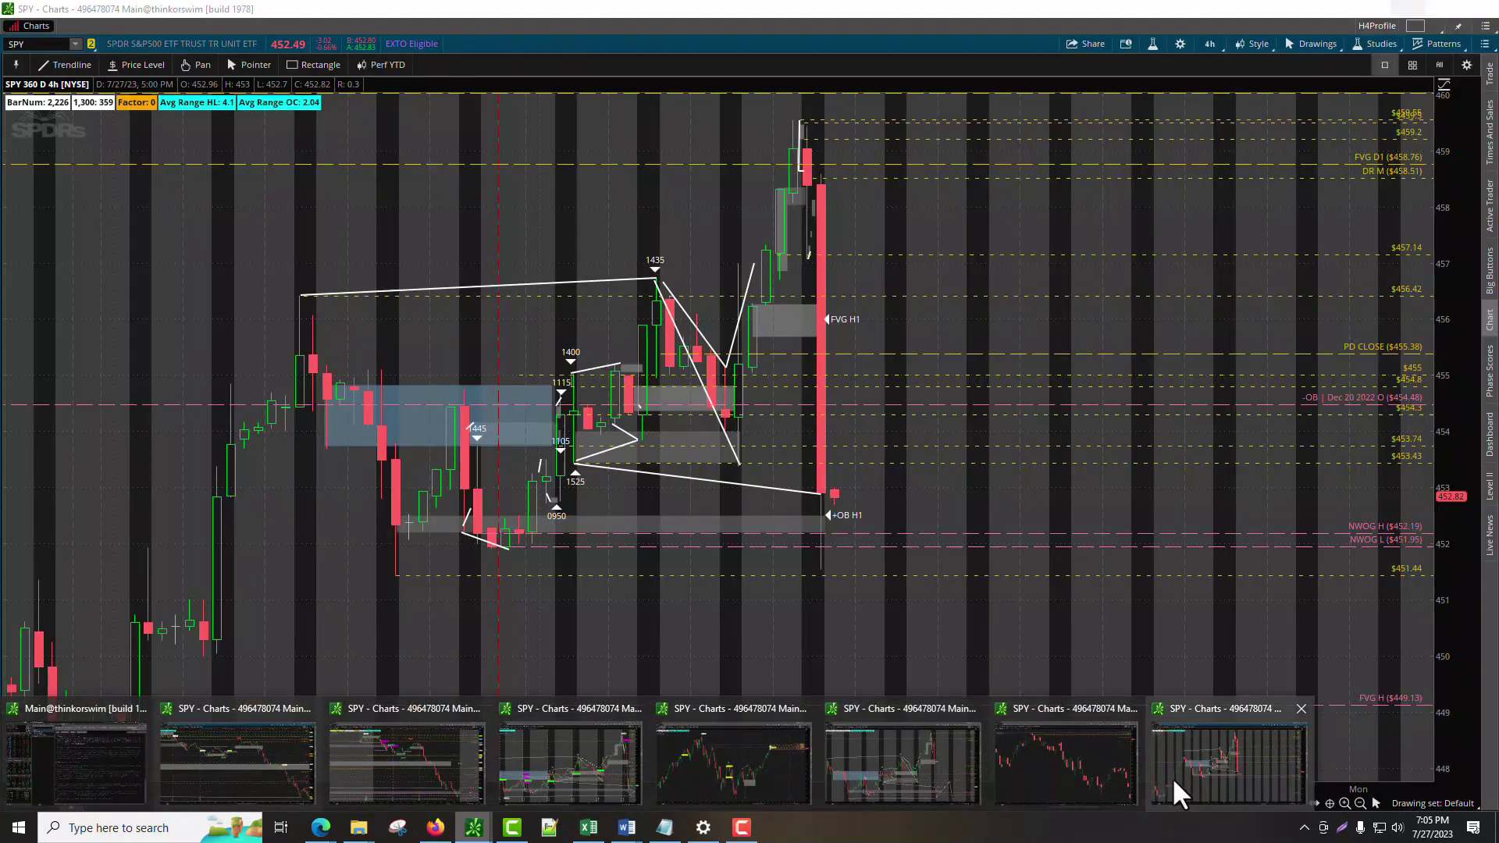
click(1172, 776)
drag(862, 34, 0, 78)
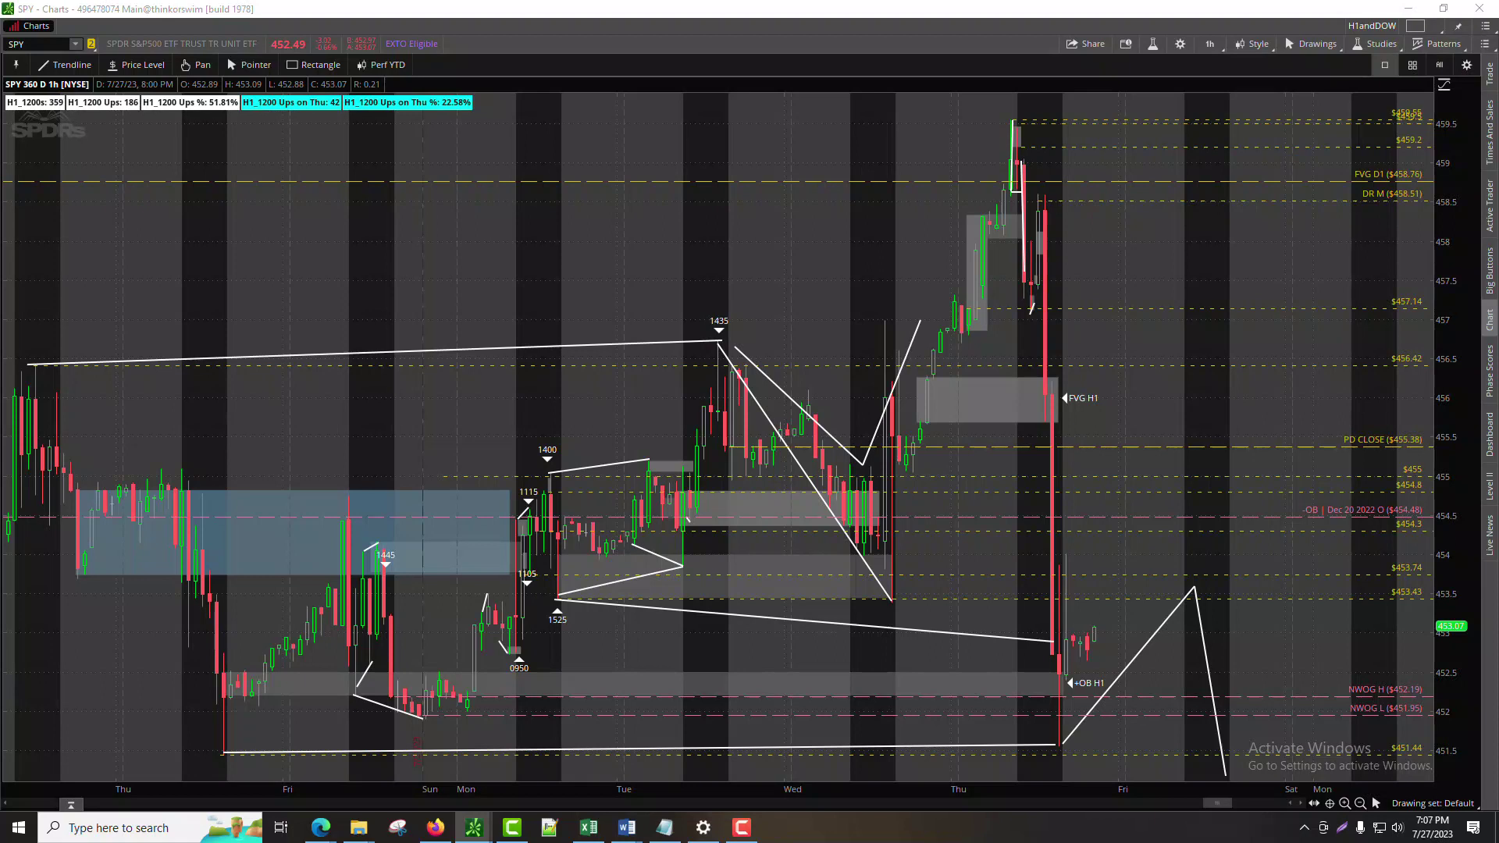
click(66, 65)
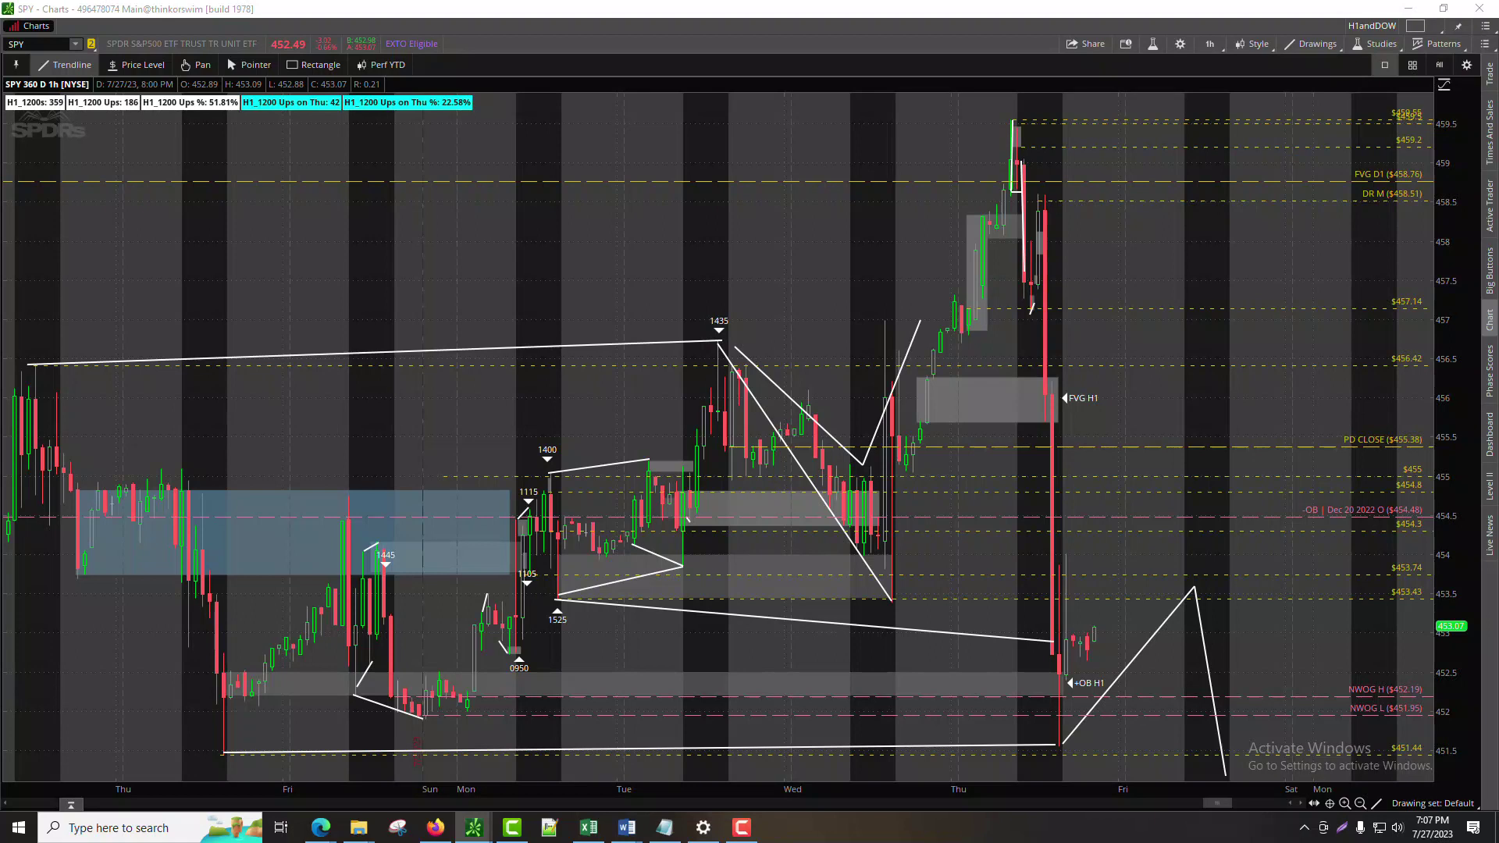
key(Escape)
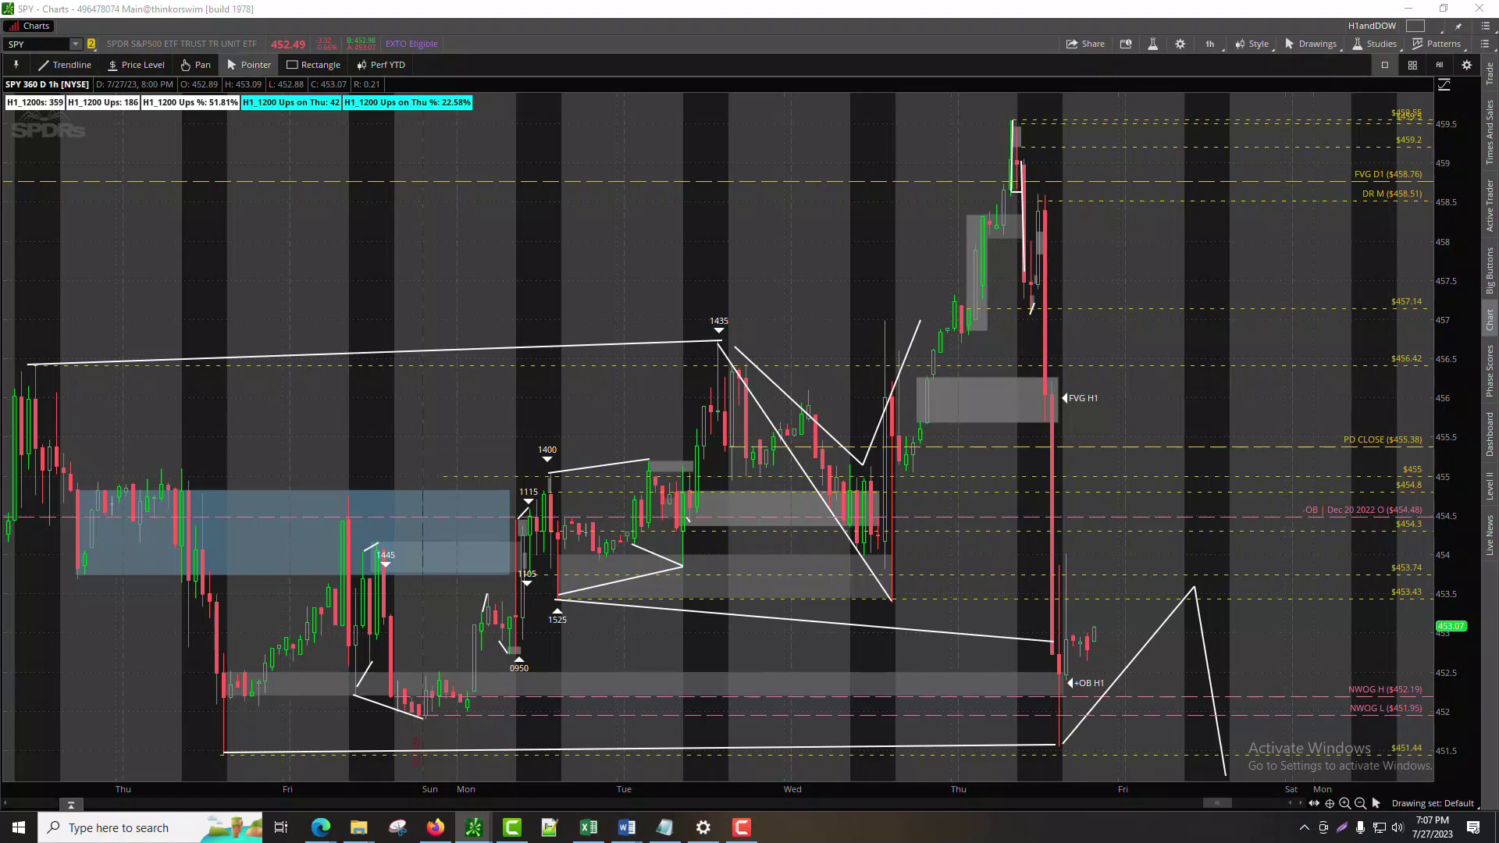